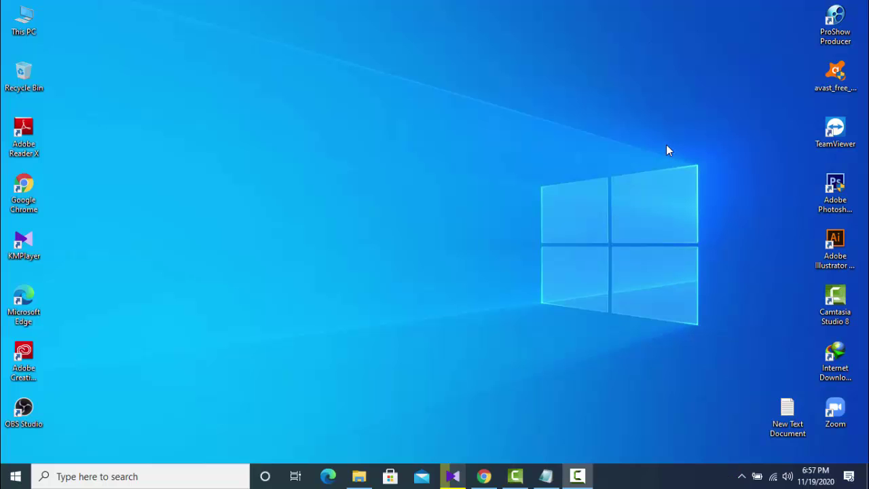
Upload the LOGO image from the logo folder as the AnyTask seller profile picture.
{"action": "left_click", "coordinate": [483, 476]}
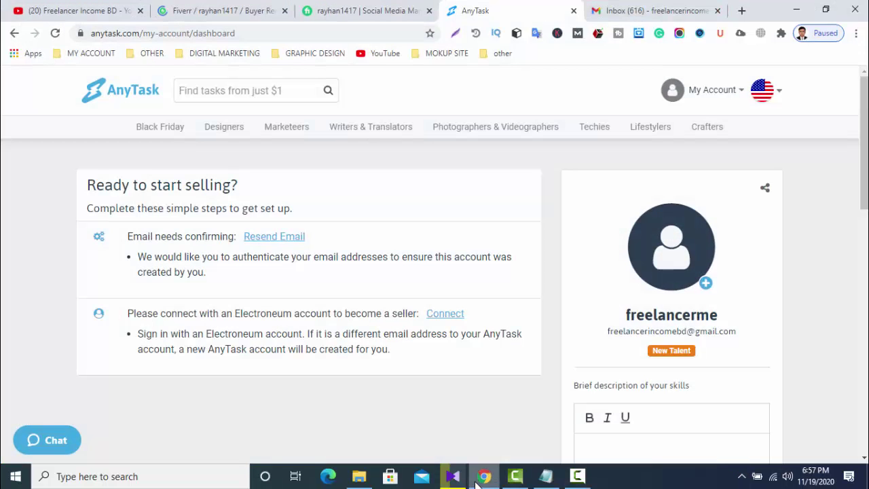
{"action": "left_click", "coordinate": [707, 284]}
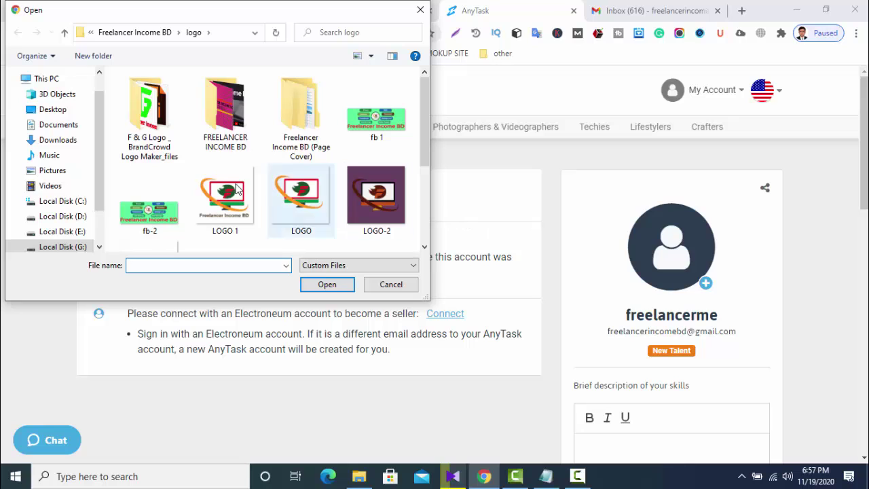
{"action": "scroll", "coordinate": [230, 187], "scroll_direction": "down", "scroll_amount": 2}
{"action": "scroll", "coordinate": [168, 210], "scroll_direction": "up", "scroll_amount": 1}
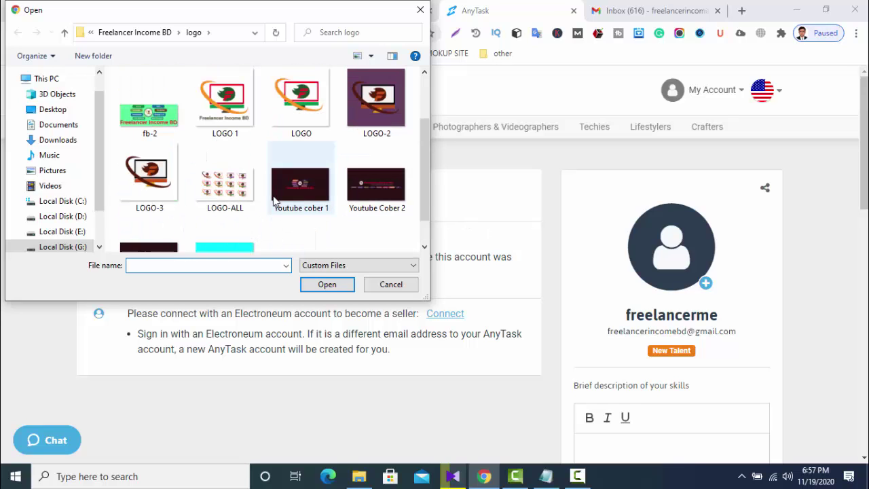
{"action": "left_click", "coordinate": [314, 104]}
{"action": "double_click", "coordinate": [314, 104]}
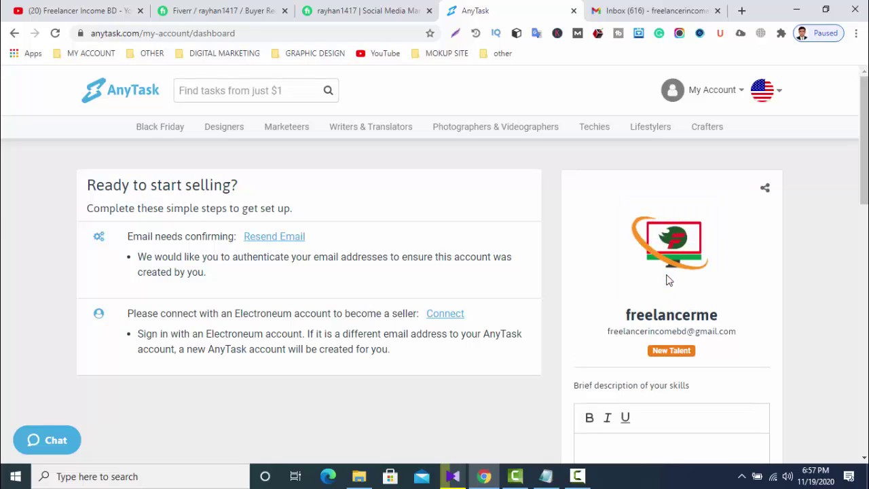
{"action": "scroll", "coordinate": [662, 275], "scroll_direction": "down", "scroll_amount": 1}
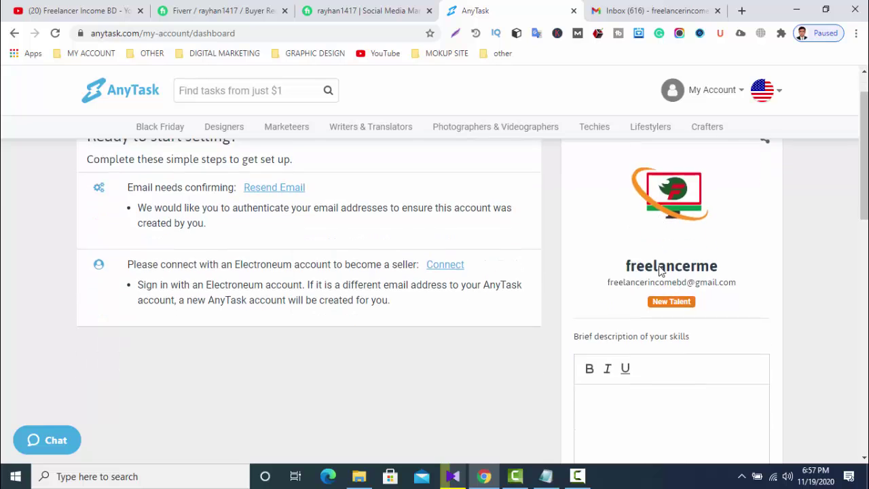
{"action": "scroll", "coordinate": [644, 289], "scroll_direction": "down", "scroll_amount": 2}
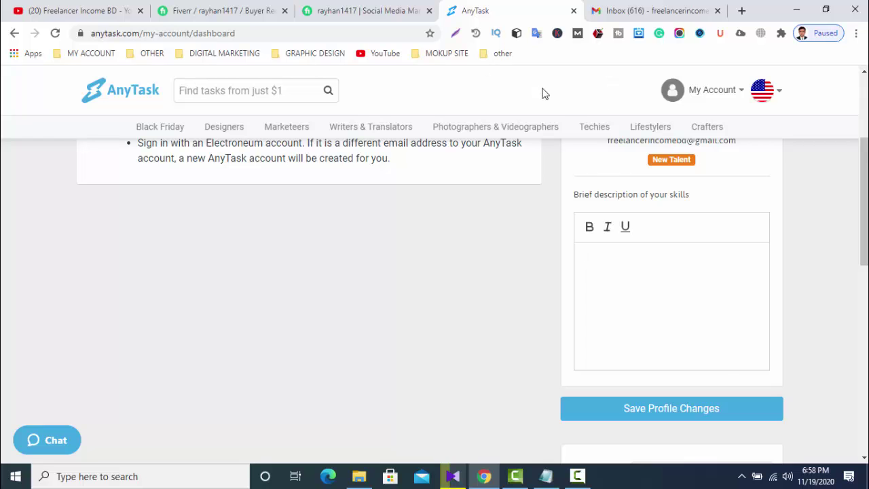
In Notepad, select the opening sentence of the freelancer self-introduction.
{"action": "left_click", "coordinate": [545, 477]}
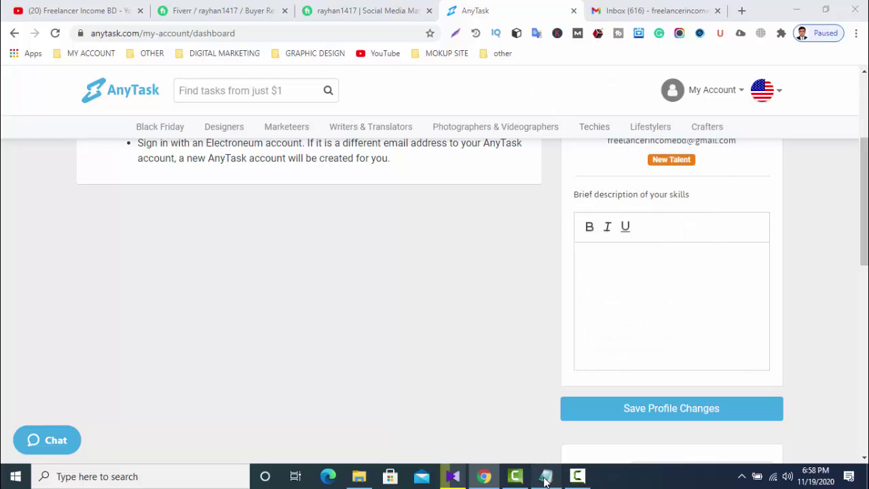
{"action": "left_click", "coordinate": [383, 209]}
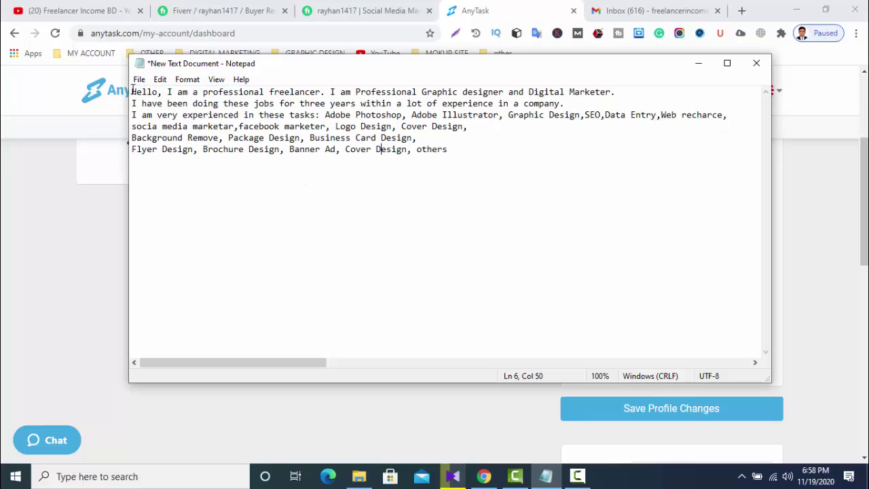
{"action": "left_click_drag", "start_coordinate": [133, 92], "coordinate": [682, 90]}
{"action": "key", "text": "ctrl+c"}
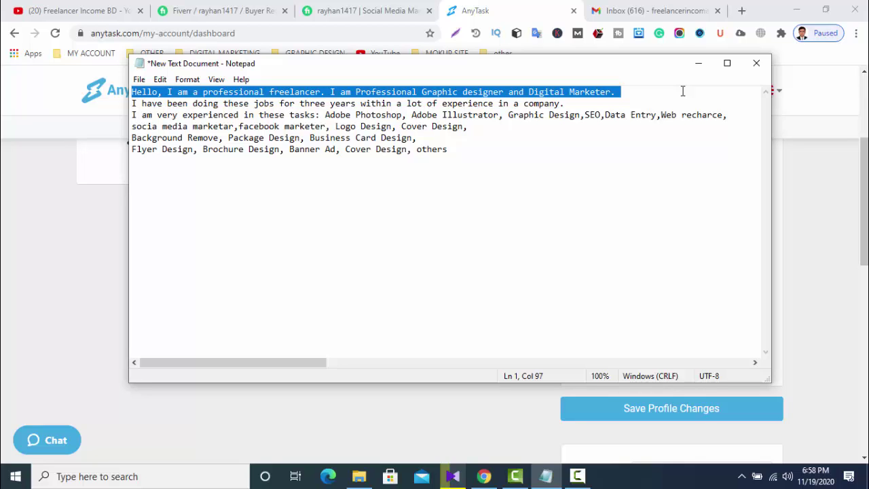
Paste the introduction into the skills description and save the profile changes.
{"action": "left_click", "coordinate": [698, 64]}
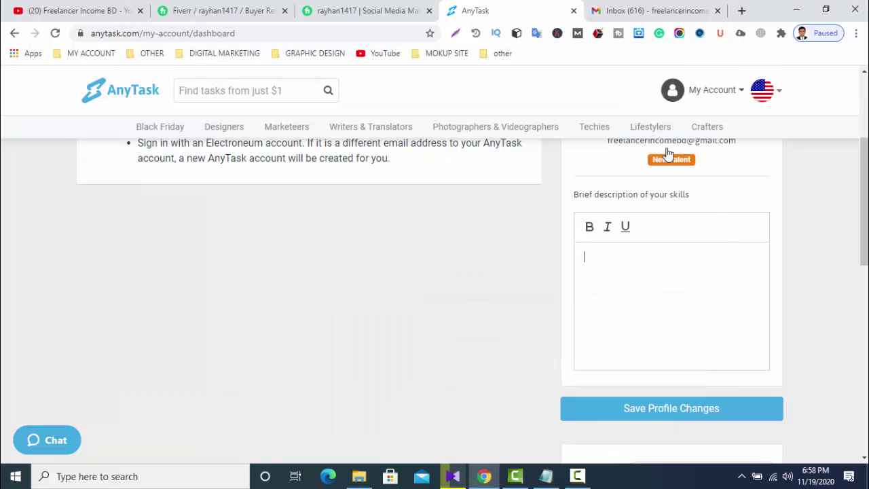
{"action": "left_click", "coordinate": [594, 267]}
{"action": "key", "text": "ctrl+v"}
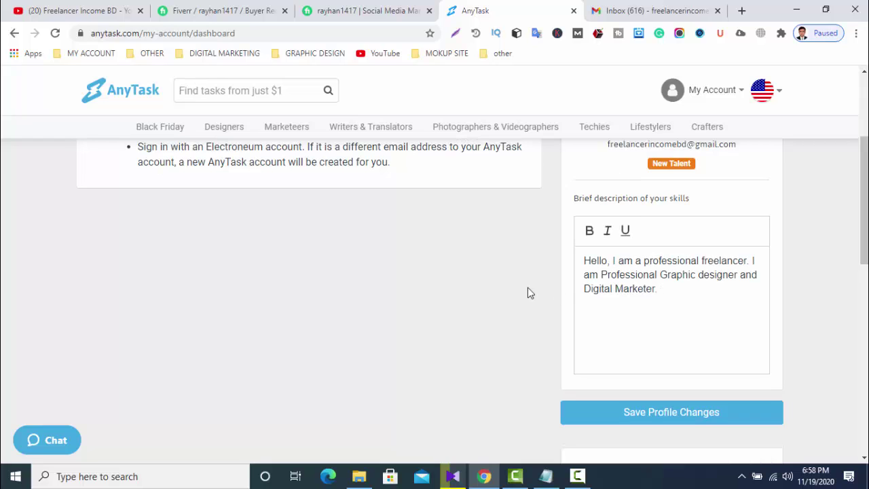
{"action": "scroll", "coordinate": [528, 287], "scroll_direction": "up", "scroll_amount": 2}
{"action": "scroll", "coordinate": [563, 320], "scroll_direction": "down", "scroll_amount": 4}
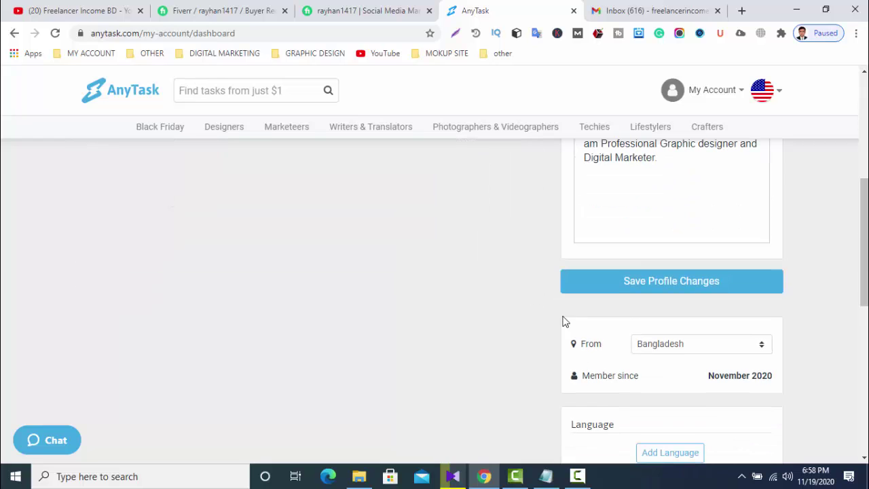
{"action": "left_click", "coordinate": [631, 291]}
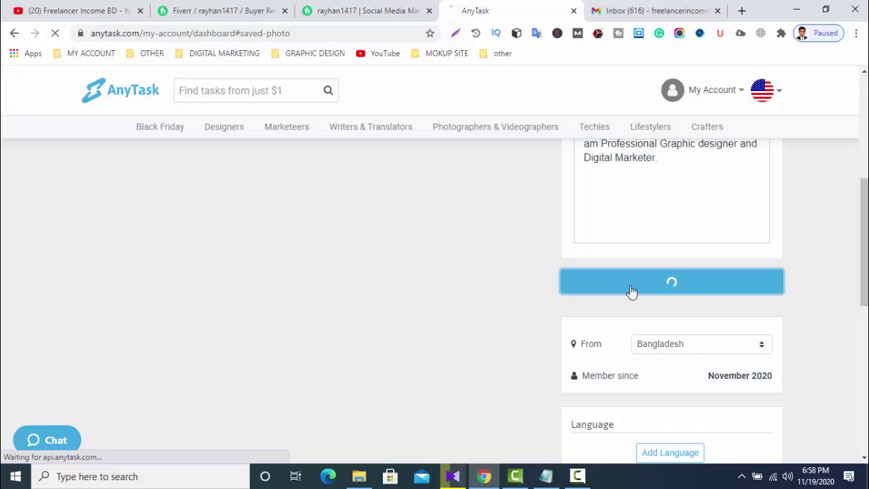
Add two language entries and set the first one to বাংলা.
{"action": "scroll", "coordinate": [627, 313], "scroll_direction": "down", "scroll_amount": 2}
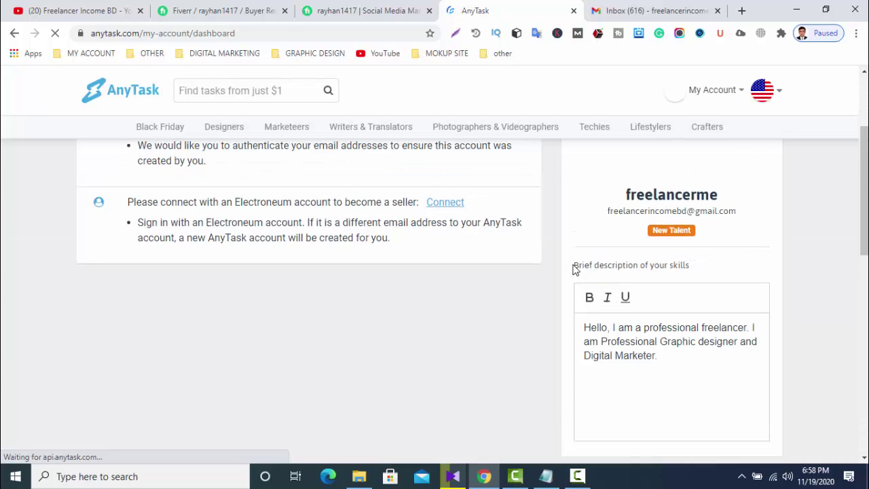
{"action": "scroll", "coordinate": [572, 267], "scroll_direction": "down", "scroll_amount": 3}
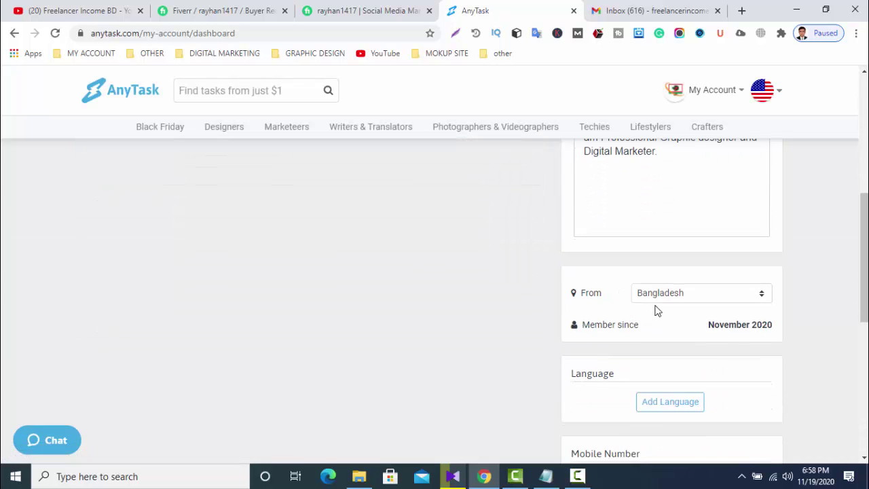
{"action": "scroll", "coordinate": [654, 358], "scroll_direction": "down", "scroll_amount": 1}
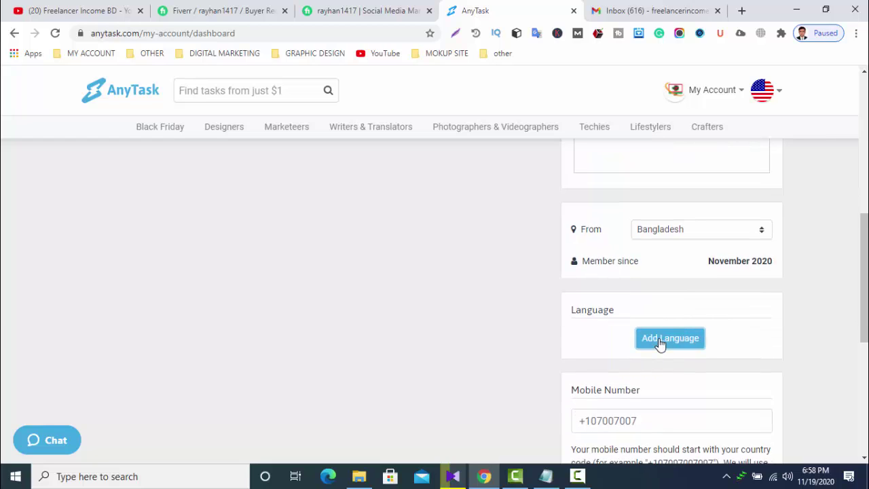
{"action": "left_click", "coordinate": [658, 343]}
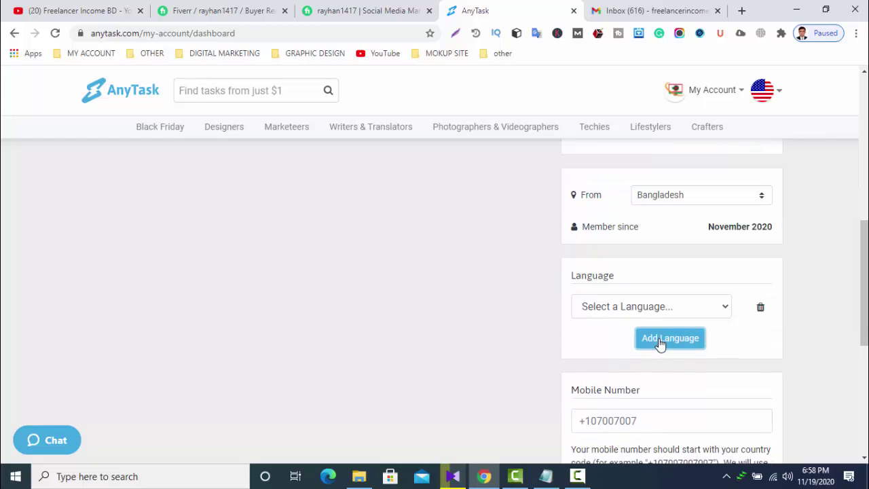
{"action": "left_click", "coordinate": [659, 343]}
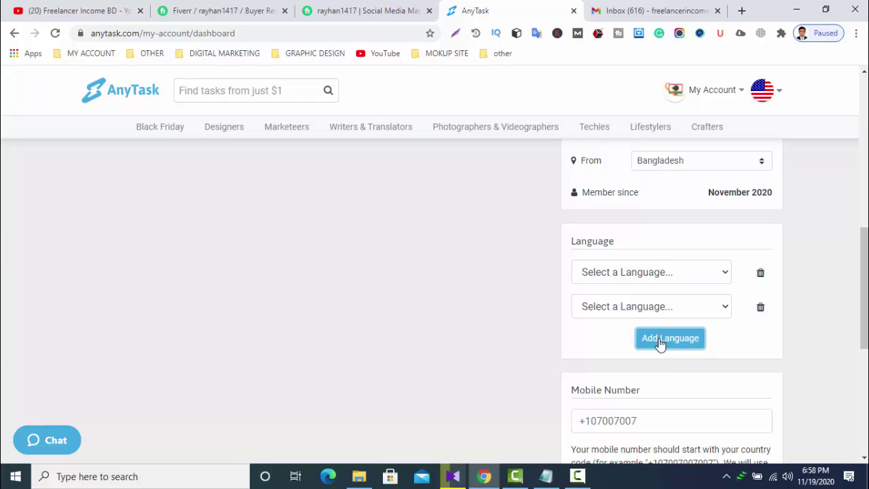
{"action": "left_click", "coordinate": [649, 274]}
{"action": "scroll", "coordinate": [619, 132], "scroll_direction": "down", "scroll_amount": 1}
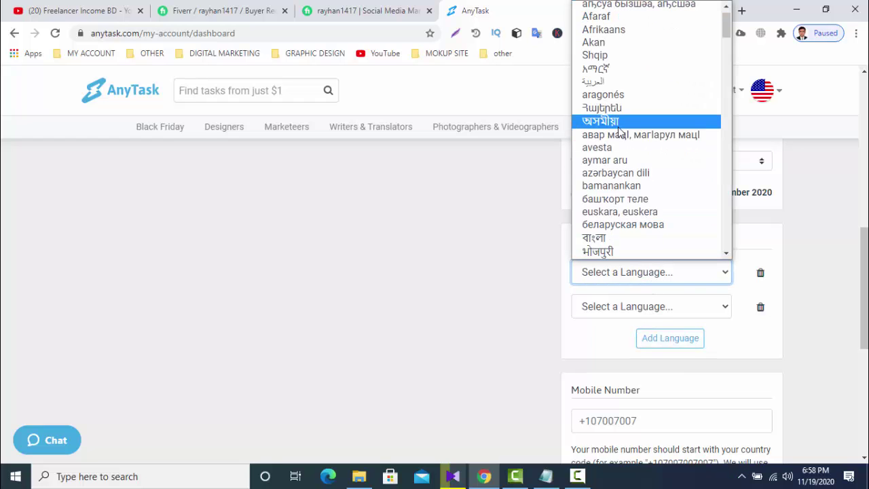
{"action": "left_click", "coordinate": [594, 238]}
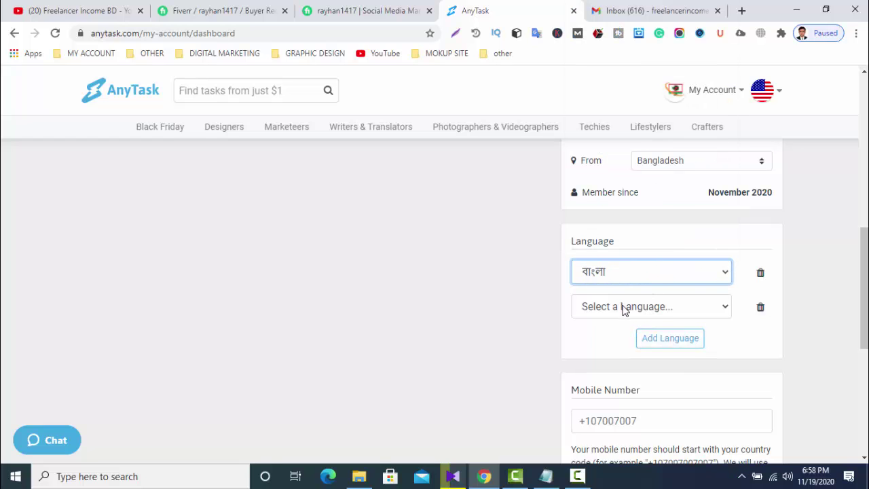
Remove the extra third entry and set the second language to English.
{"action": "left_click", "coordinate": [660, 339]}
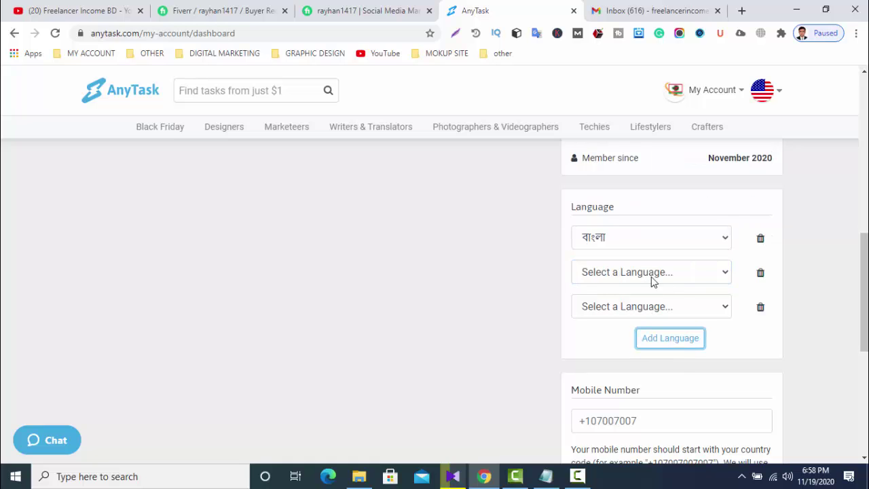
{"action": "left_click", "coordinate": [760, 307]}
{"action": "left_click", "coordinate": [702, 274]}
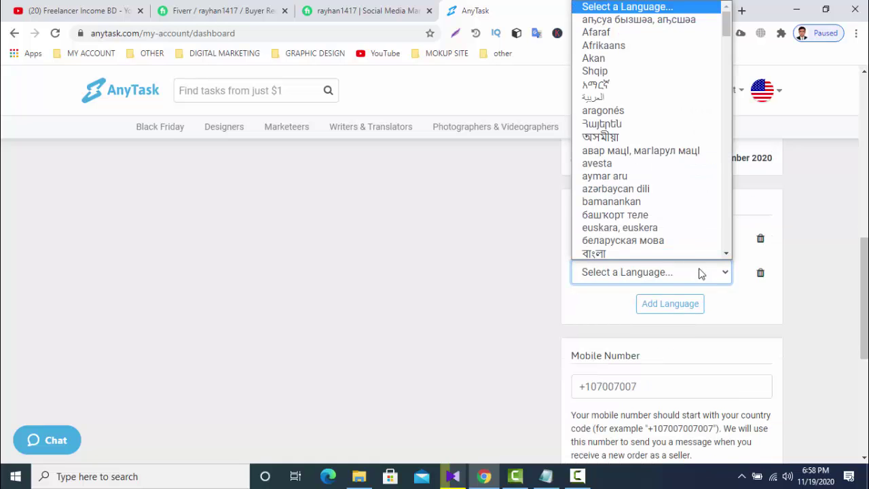
{"action": "scroll", "coordinate": [663, 209], "scroll_direction": "down", "scroll_amount": 5}
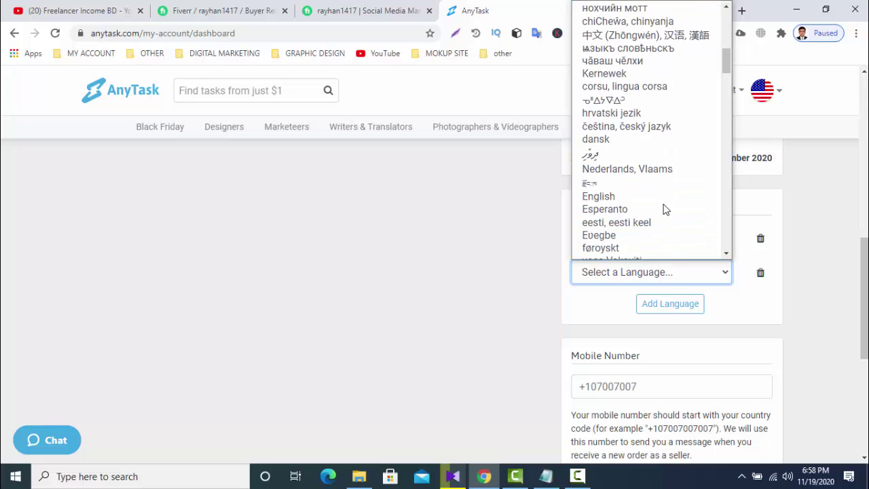
{"action": "left_click", "coordinate": [592, 199]}
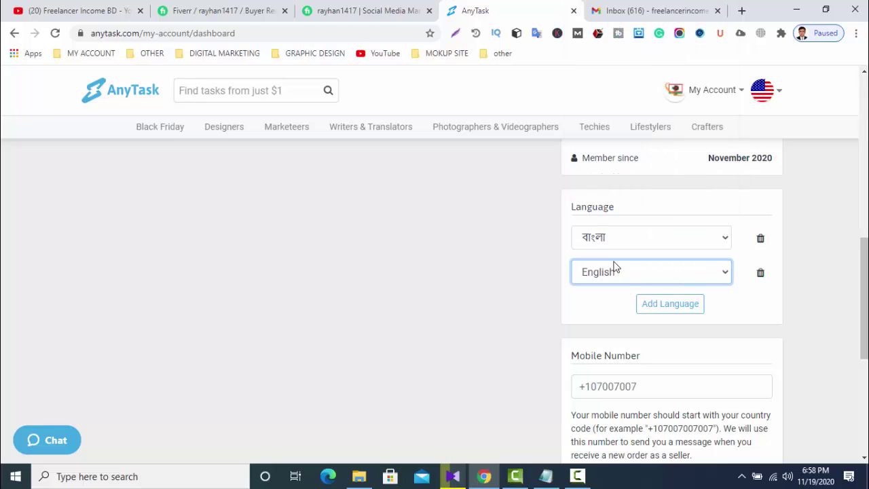
{"action": "left_click", "coordinate": [653, 308]}
{"action": "scroll", "coordinate": [355, 312], "scroll_direction": "up", "scroll_amount": 3}
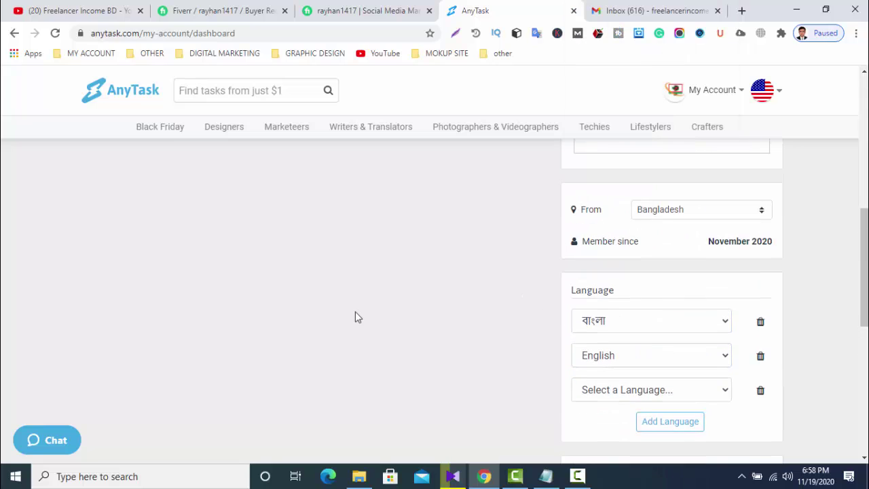
{"action": "scroll", "coordinate": [432, 312], "scroll_direction": "down", "scroll_amount": 2}
{"action": "scroll", "coordinate": [585, 274], "scroll_direction": "down", "scroll_amount": 3}
{"action": "scroll", "coordinate": [588, 254], "scroll_direction": "up", "scroll_amount": 1}
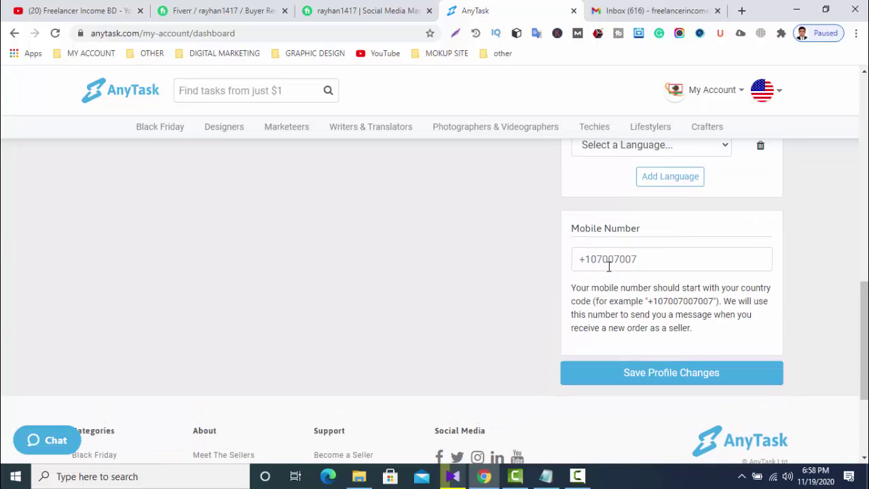
{"action": "scroll", "coordinate": [367, 322], "scroll_direction": "up", "scroll_amount": 10}
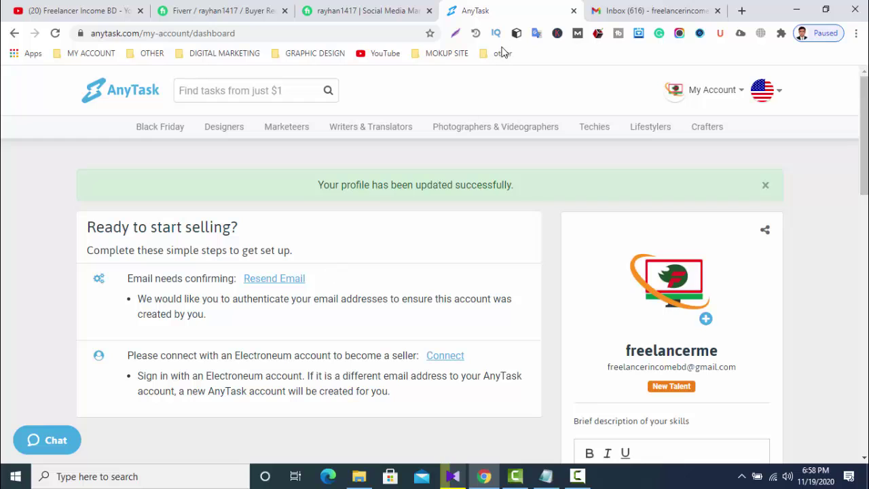
Confirm the AnyTask email address from the confirmation message in Gmail.
{"action": "left_click", "coordinate": [631, 10]}
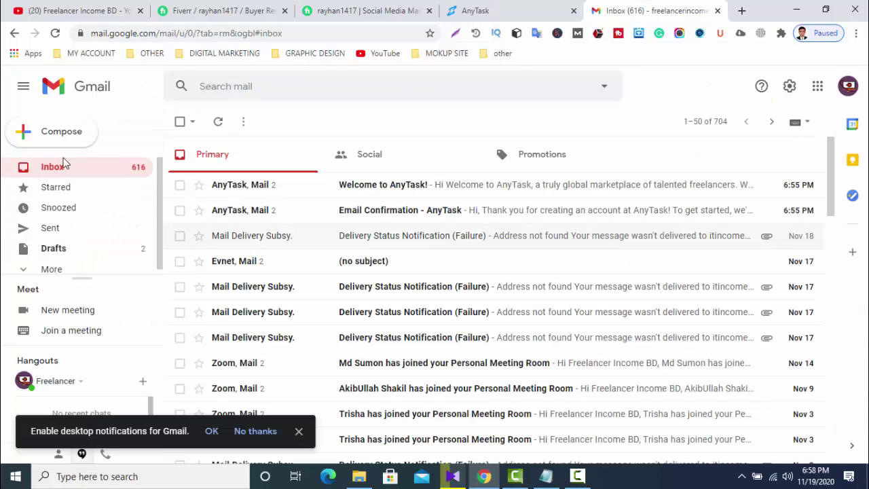
{"action": "left_click", "coordinate": [397, 211]}
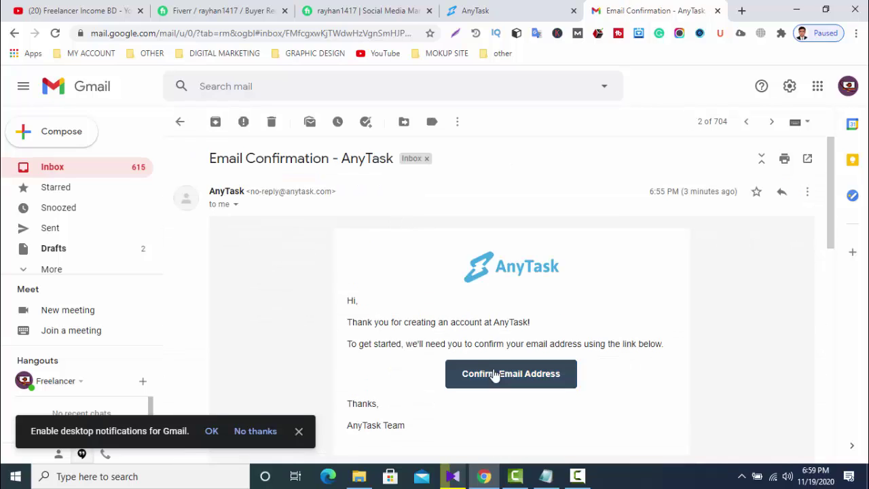
{"action": "left_click", "coordinate": [495, 375]}
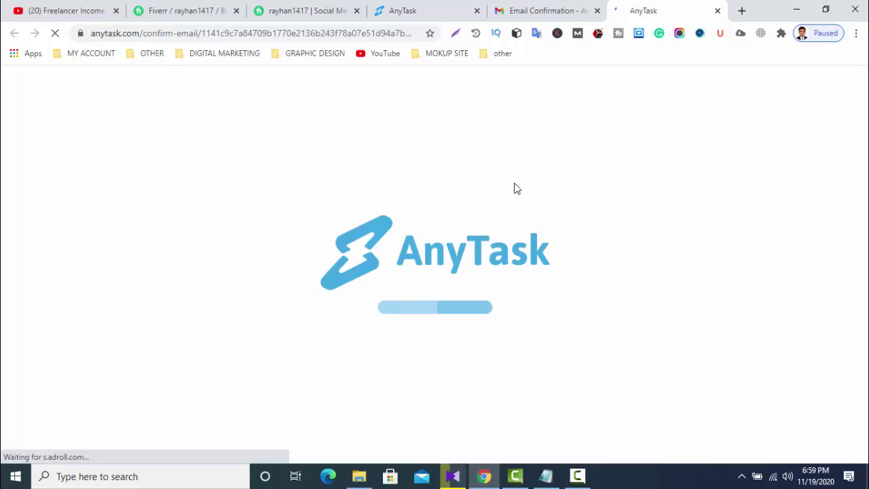
Open the Welcome to AnyTask! email and check AnyTask reports the address confirmed.
{"action": "left_click", "coordinate": [523, 10]}
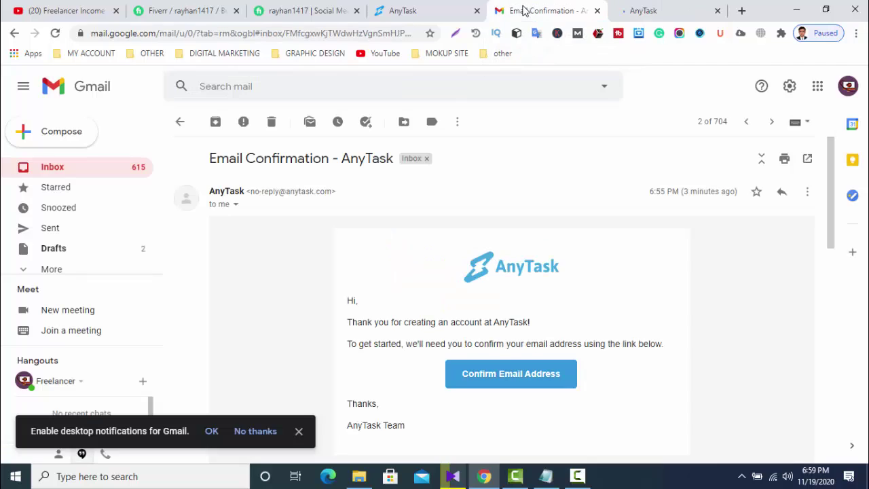
{"action": "left_click", "coordinate": [72, 173]}
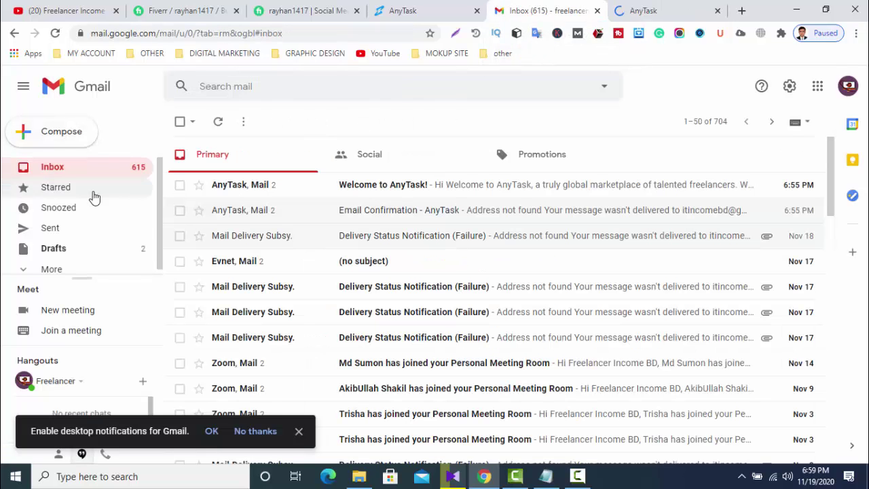
{"action": "left_click", "coordinate": [418, 194]}
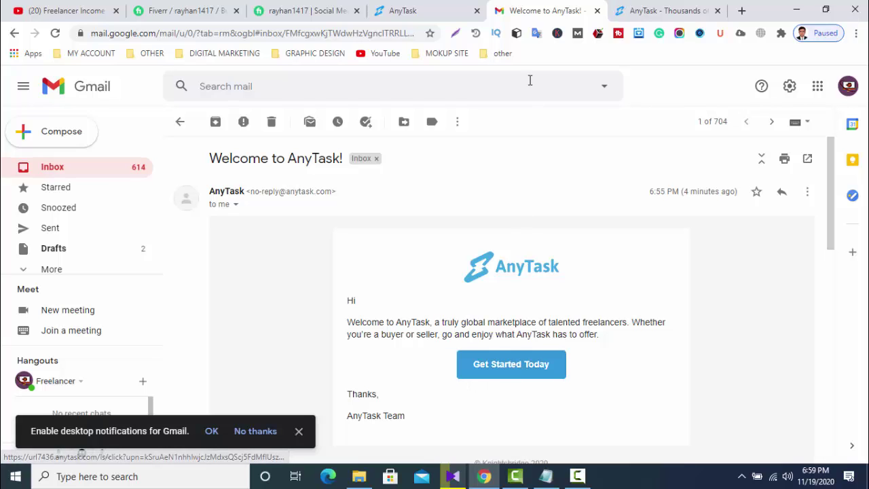
{"action": "left_click", "coordinate": [476, 10]}
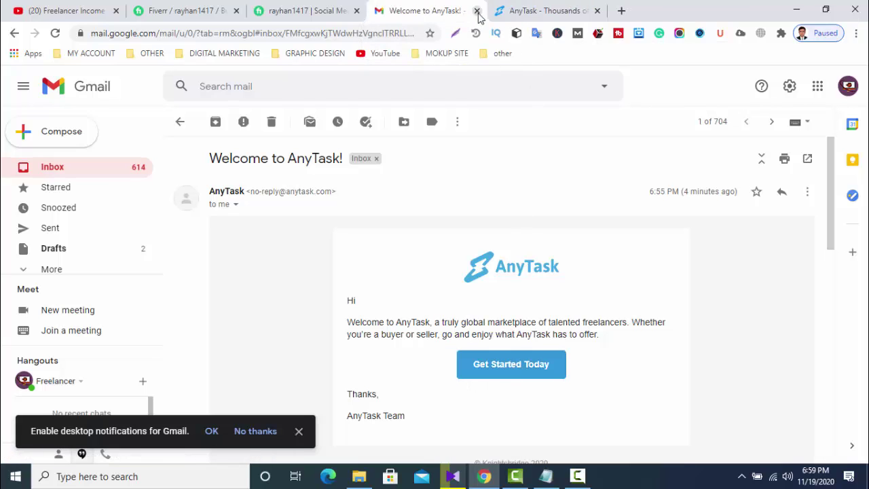
{"action": "left_click", "coordinate": [516, 11]}
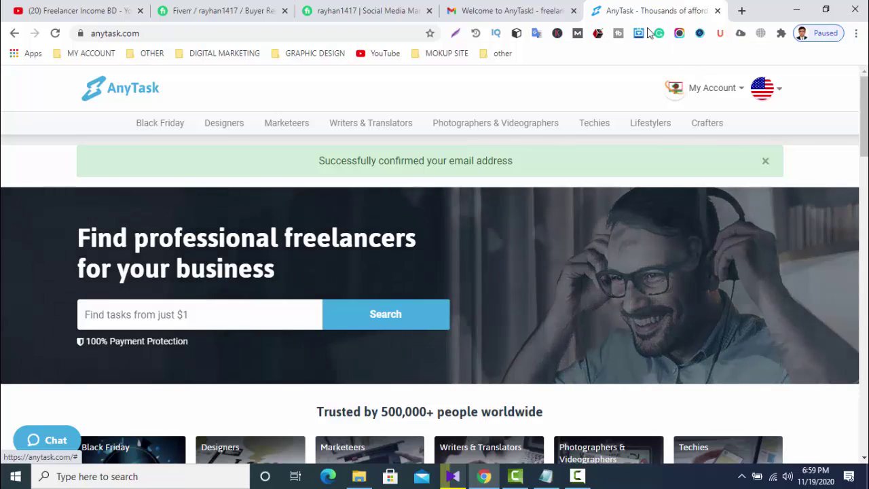
{"action": "left_click", "coordinate": [510, 11]}
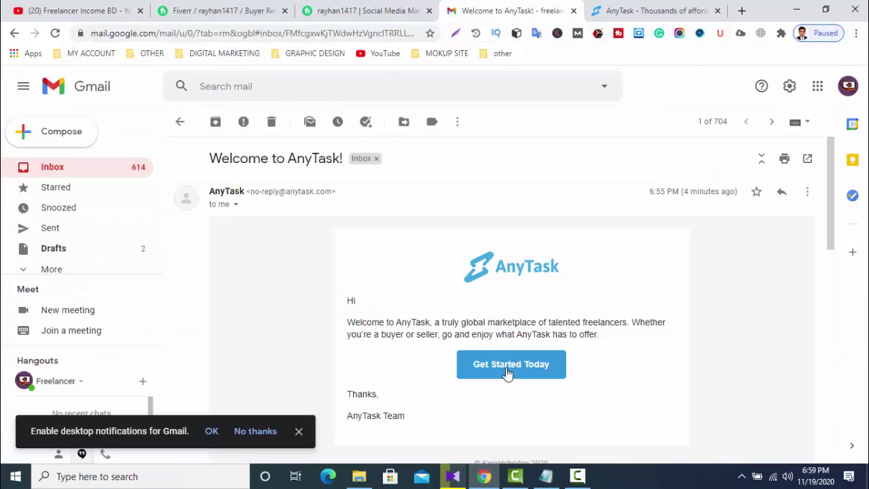
Follow Get Started Today, close the duplicate tab, and open My Account > Account Profile.
{"action": "left_click", "coordinate": [507, 370]}
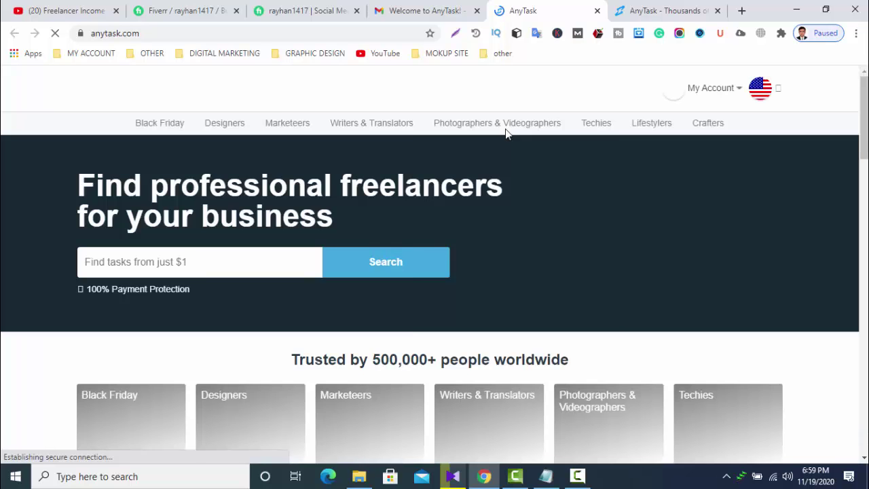
{"action": "mouse_move", "coordinate": [506, 132]}
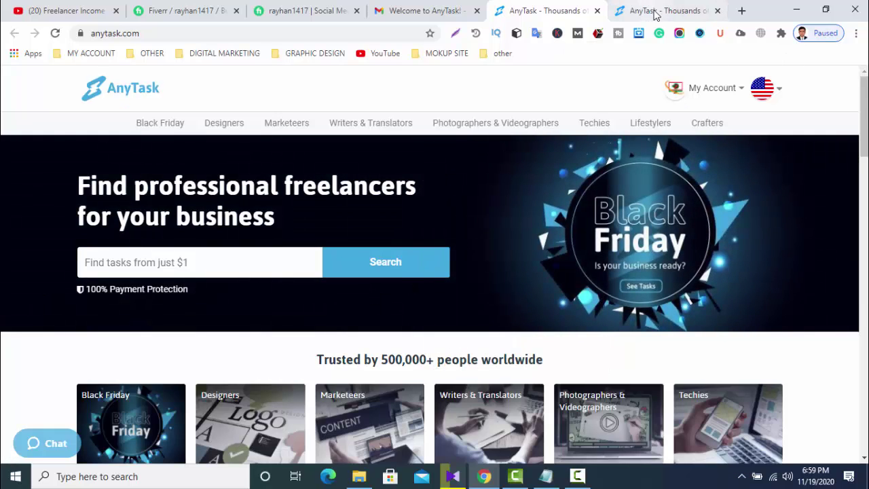
{"action": "left_click", "coordinate": [717, 11]}
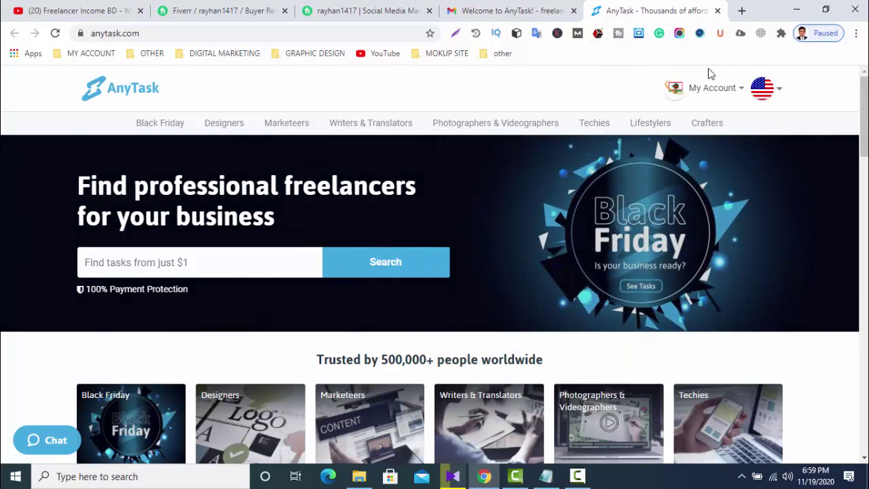
{"action": "left_click", "coordinate": [764, 89]}
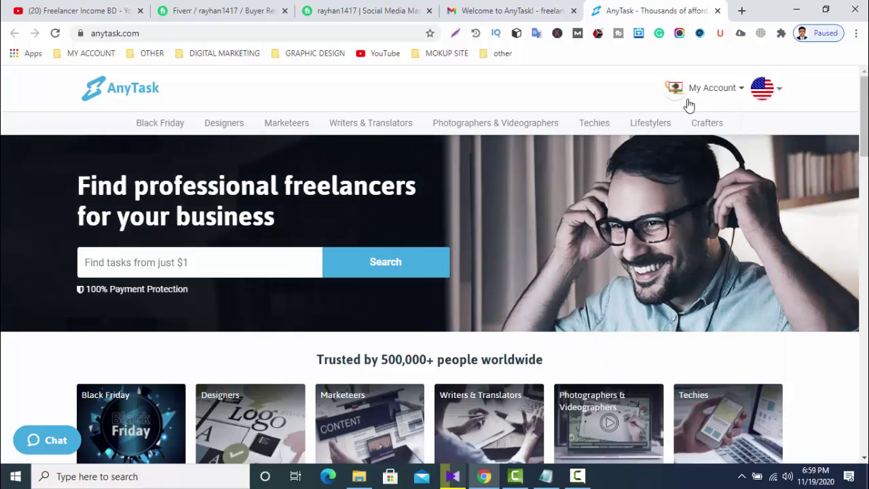
{"action": "mouse_move", "coordinate": [702, 99]}
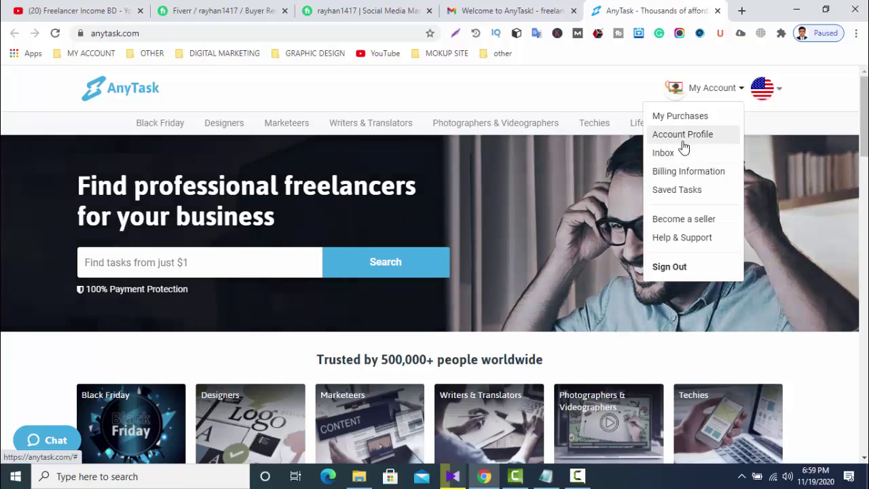
{"action": "left_click", "coordinate": [686, 139]}
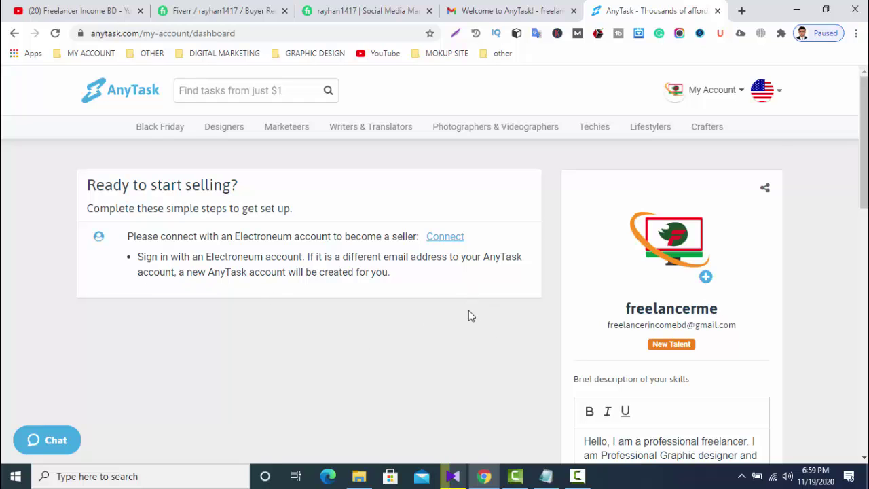
{"action": "scroll", "coordinate": [316, 314], "scroll_direction": "down", "scroll_amount": 5}
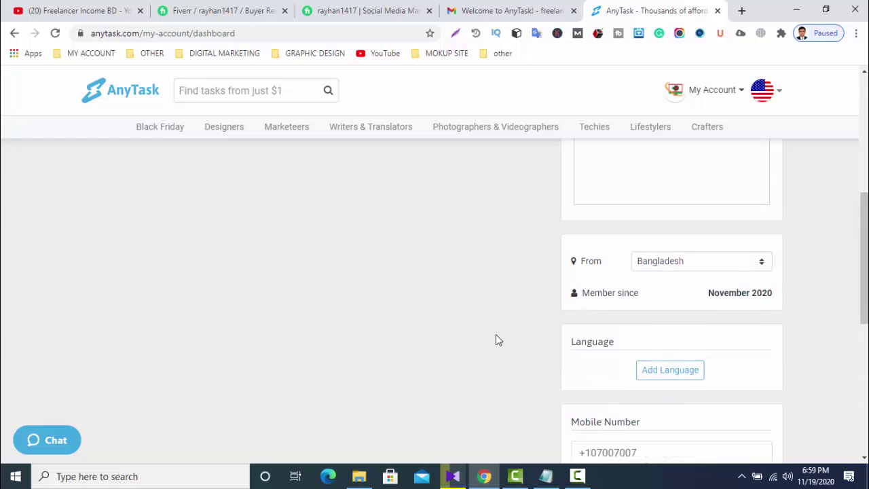
{"action": "scroll", "coordinate": [496, 339], "scroll_direction": "down", "scroll_amount": 6}
{"action": "scroll", "coordinate": [498, 340], "scroll_direction": "up", "scroll_amount": 7}
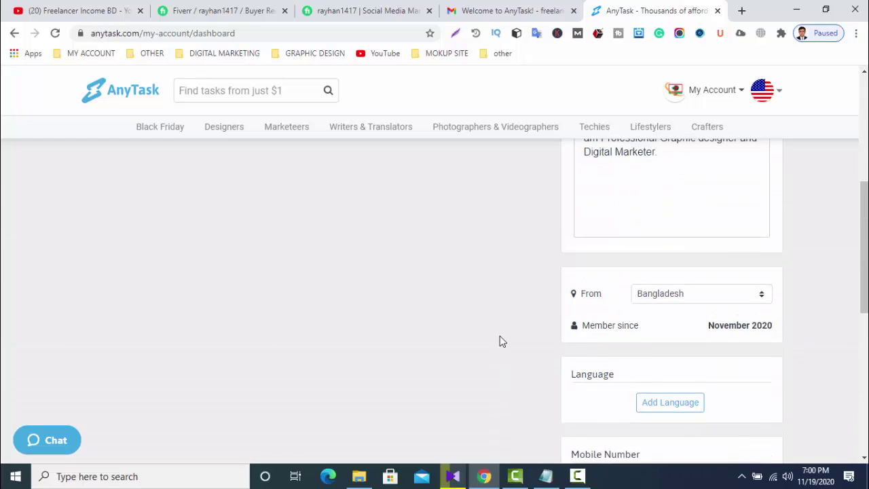
{"action": "scroll", "coordinate": [502, 342], "scroll_direction": "up", "scroll_amount": 5}
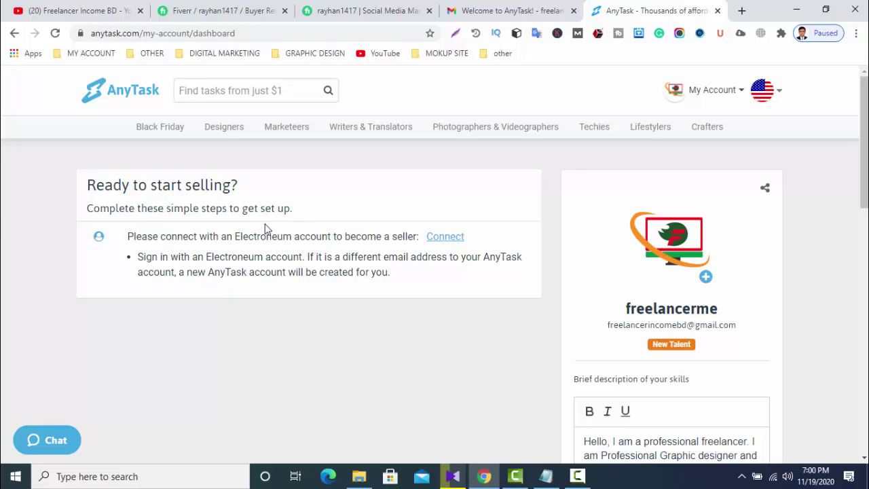
Start connecting Electroneum and try logging in, redoing the reCAPTCHA check once.
{"action": "left_click", "coordinate": [445, 238]}
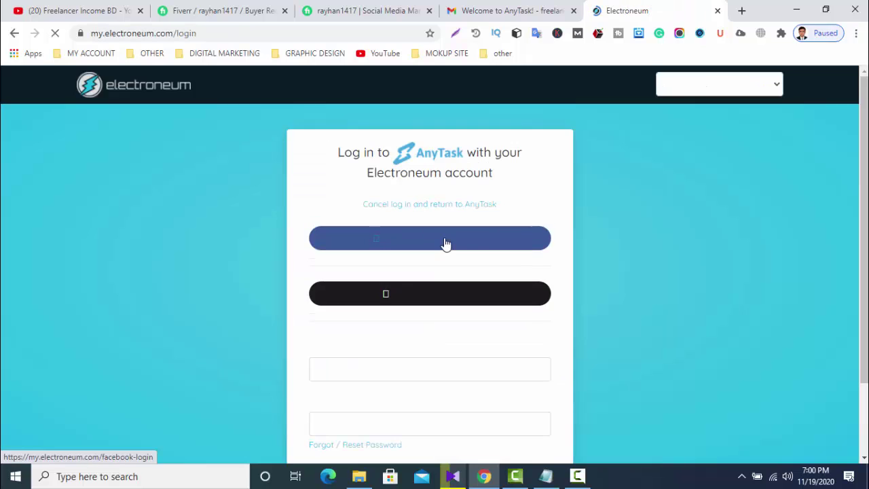
{"action": "scroll", "coordinate": [386, 378], "scroll_direction": "down", "scroll_amount": 2}
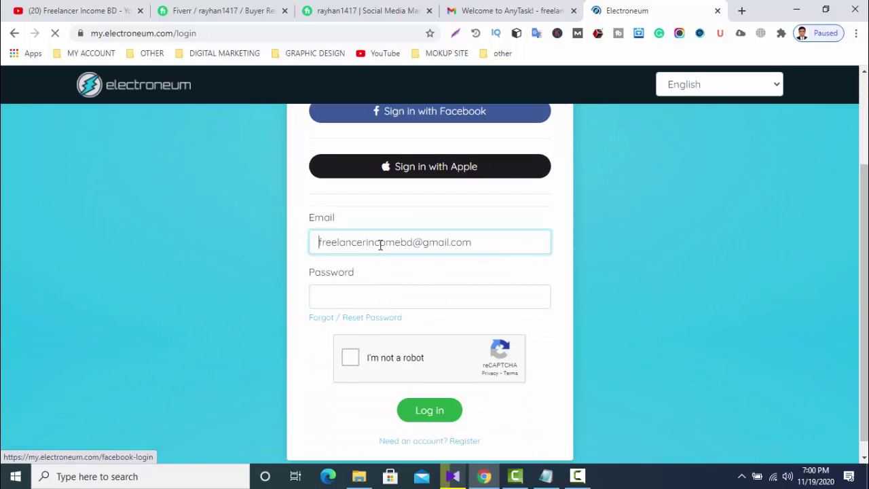
{"action": "left_click", "coordinate": [378, 298]}
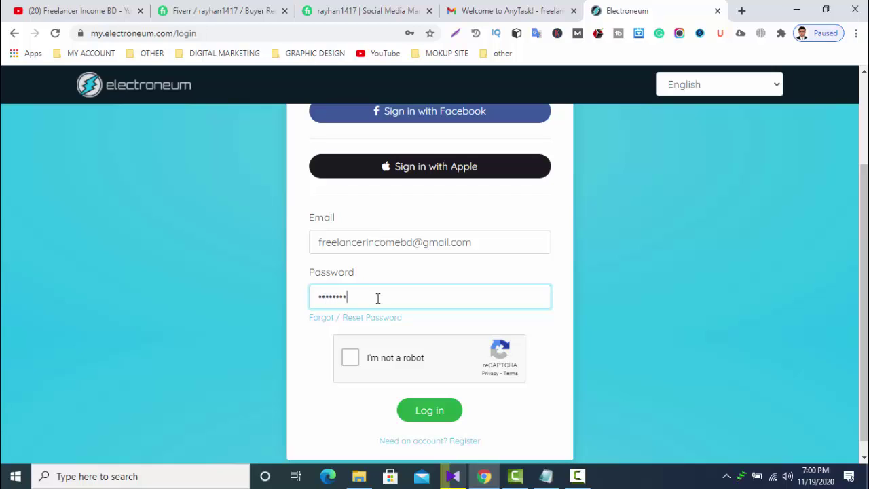
{"action": "left_click", "coordinate": [360, 361]}
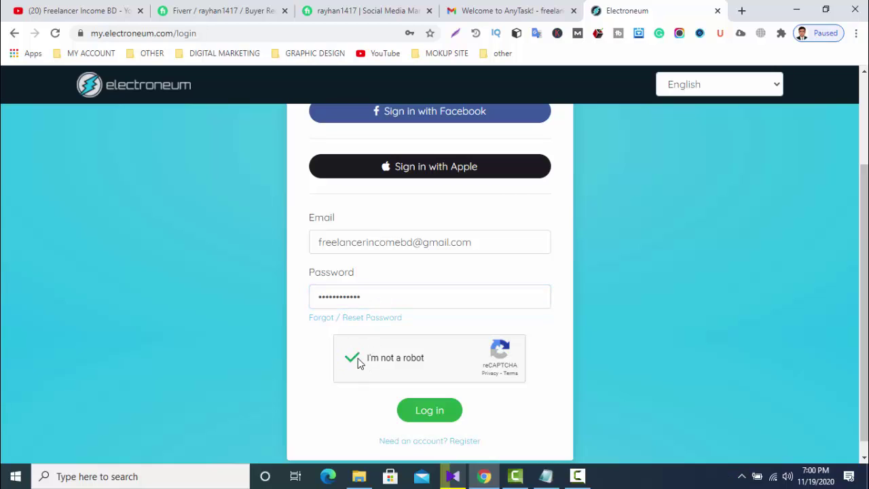
{"action": "left_click", "coordinate": [430, 411]}
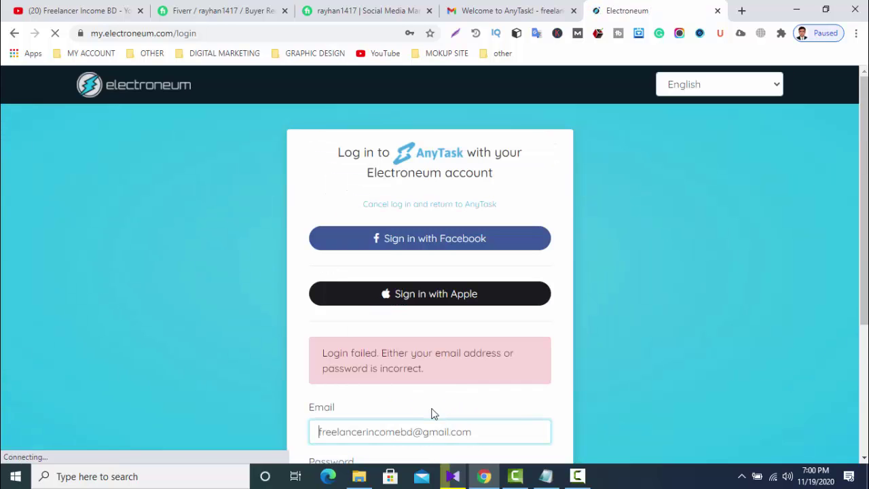
{"action": "scroll", "coordinate": [428, 409], "scroll_direction": "down", "scroll_amount": 2}
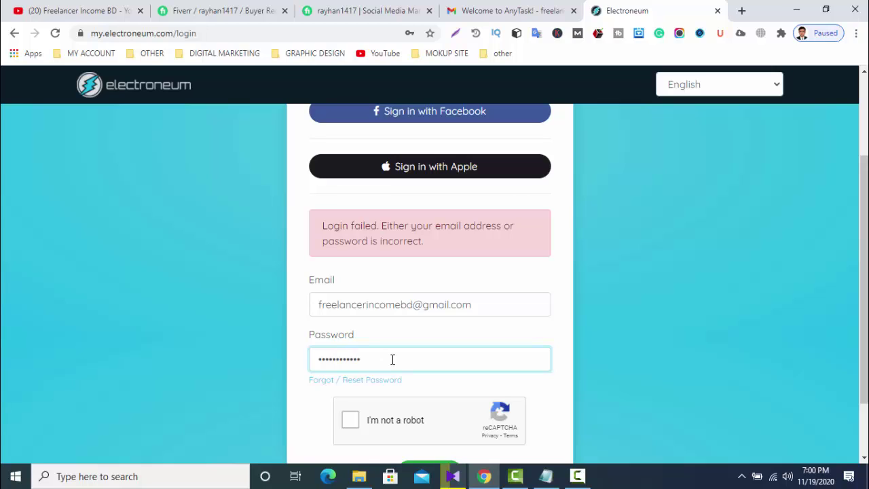
{"action": "left_click", "coordinate": [349, 419]}
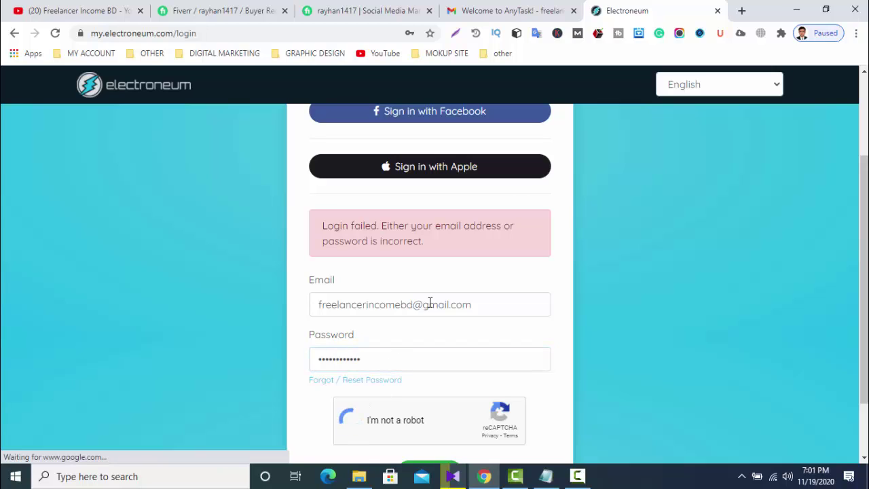
{"action": "scroll", "coordinate": [430, 305], "scroll_direction": "down", "scroll_amount": 1}
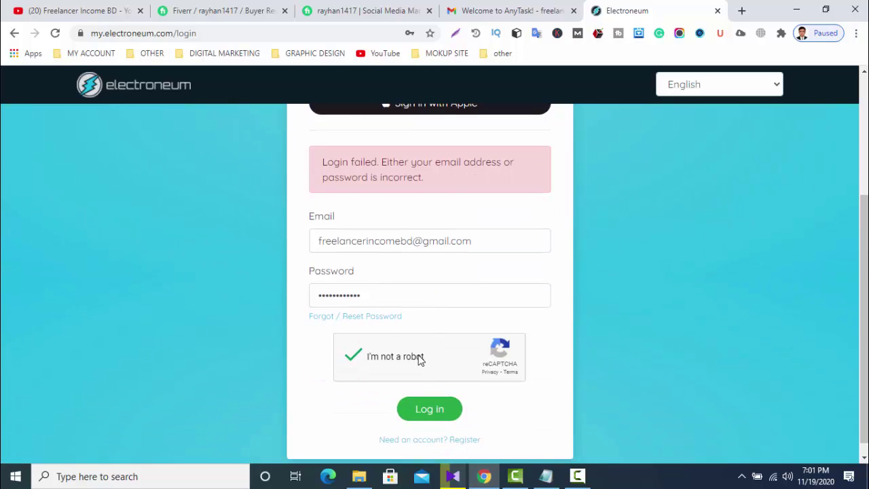
{"action": "left_click", "coordinate": [435, 418]}
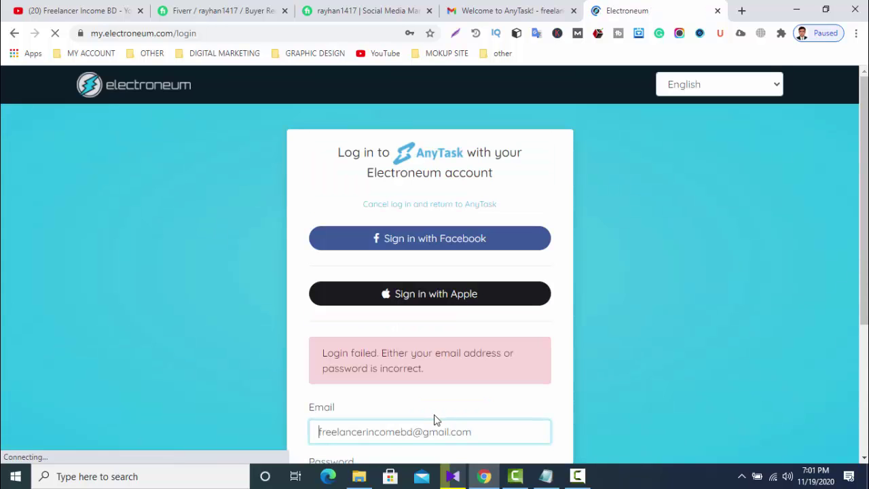
{"action": "scroll", "coordinate": [431, 415], "scroll_direction": "down", "scroll_amount": 2}
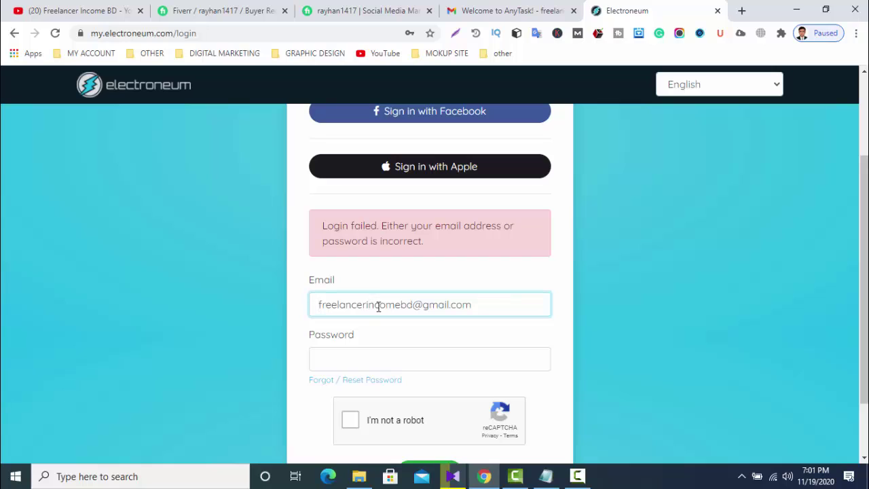
Request an Electroneum password reset for the saved e-mail address, then return to Gmail.
{"action": "left_click", "coordinate": [365, 381]}
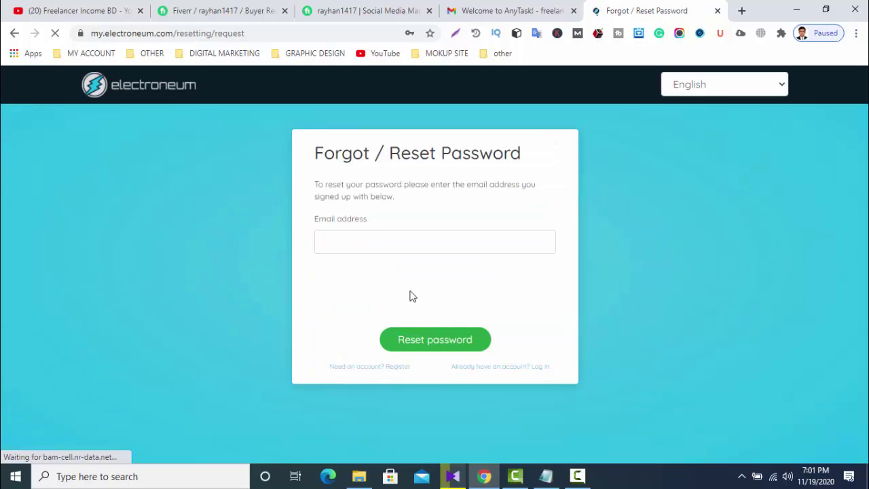
{"action": "left_click", "coordinate": [394, 238]}
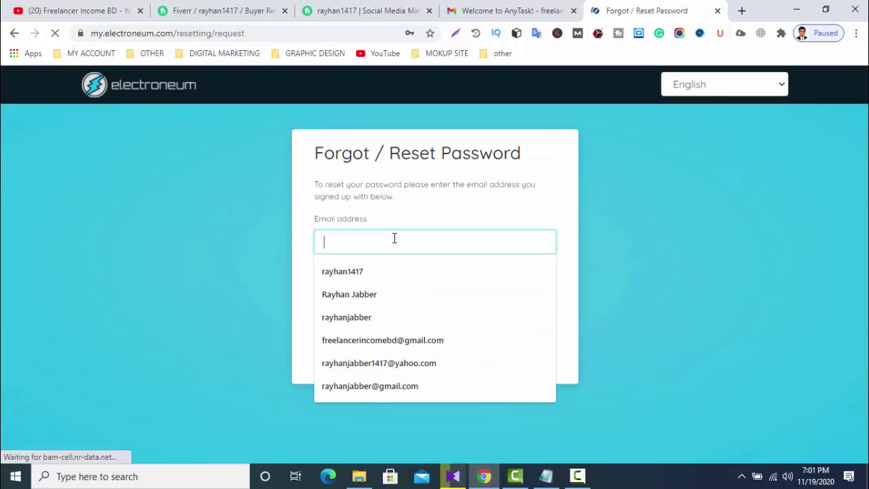
{"action": "left_click", "coordinate": [383, 340]}
{"action": "left_click", "coordinate": [358, 290]}
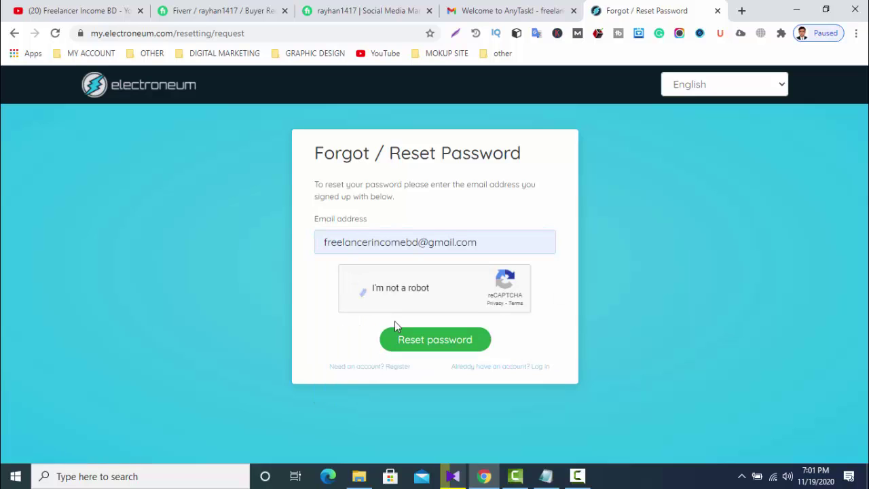
{"action": "left_click", "coordinate": [413, 343]}
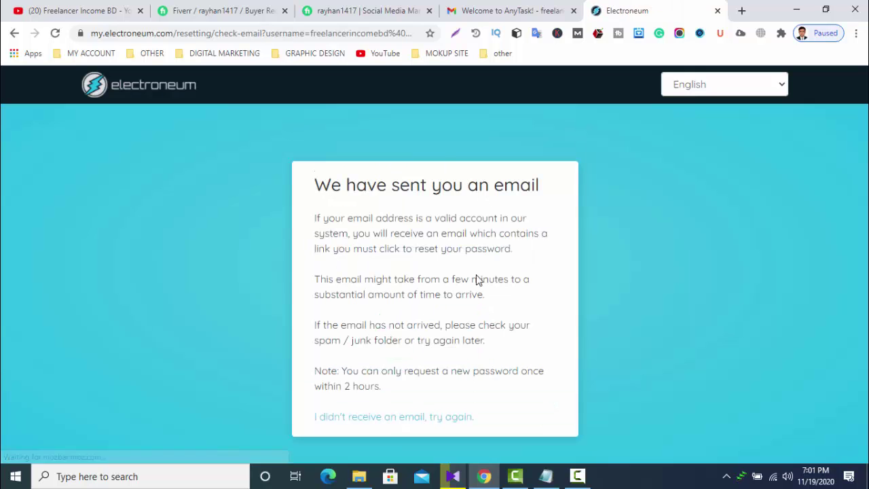
{"action": "left_click", "coordinate": [489, 12]}
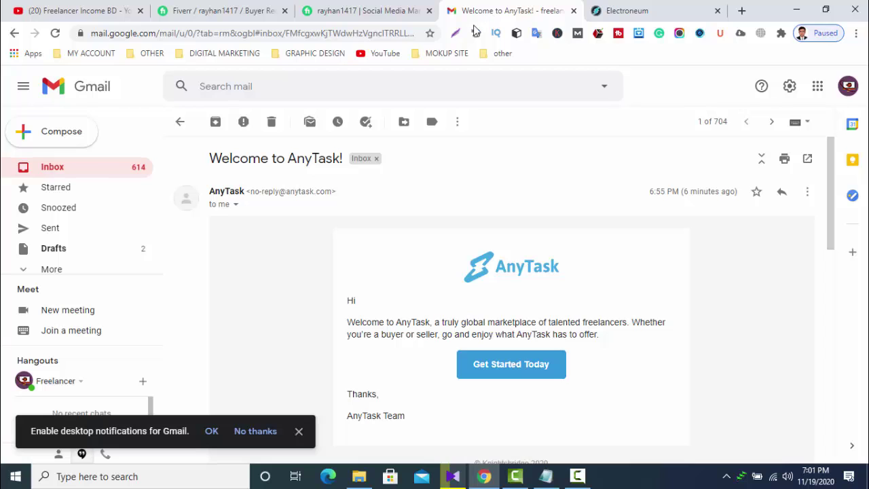
Reload the Gmail inbox and close the Electroneum reset-confirmation tab.
{"action": "left_click", "coordinate": [88, 168]}
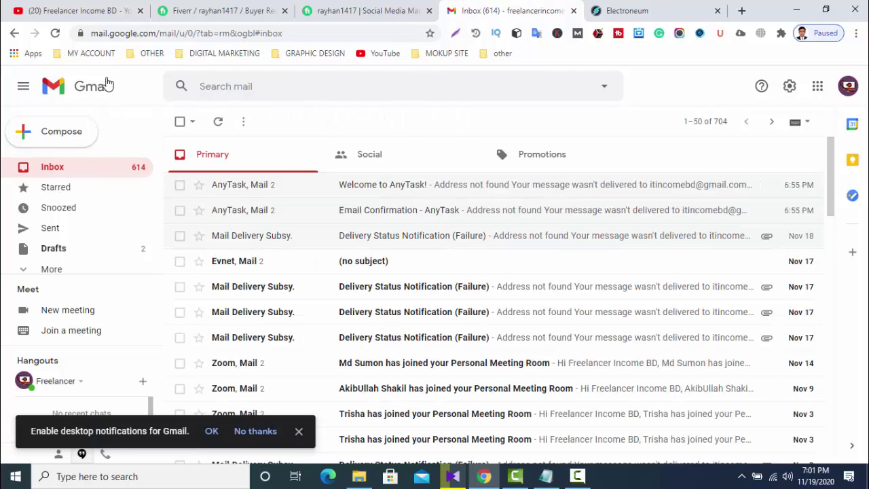
{"action": "left_click", "coordinate": [55, 33]}
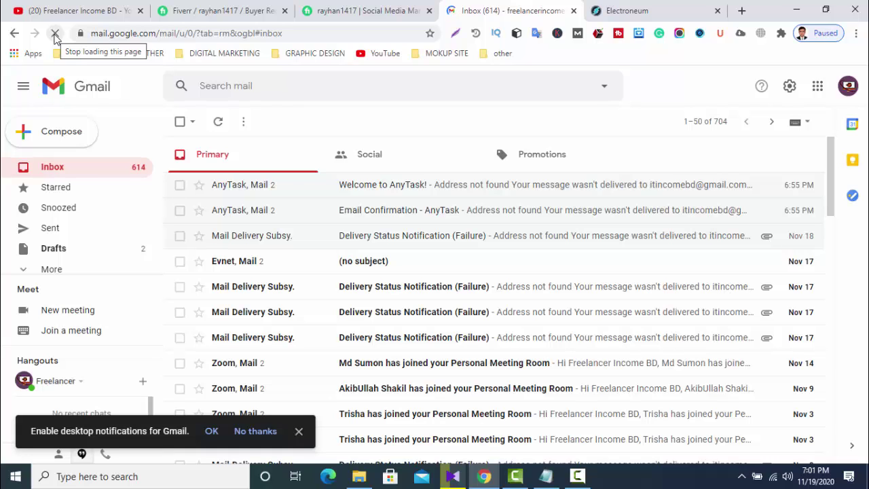
{"action": "left_click", "coordinate": [644, 8]}
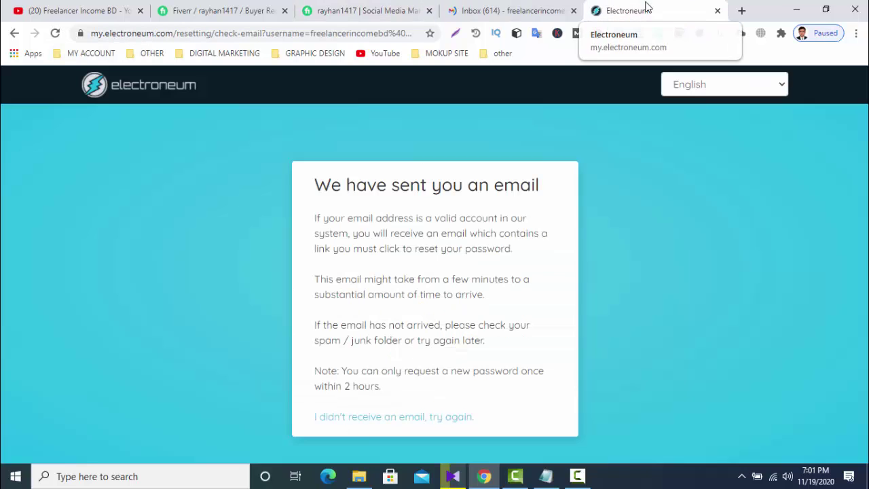
{"action": "left_click", "coordinate": [719, 11]}
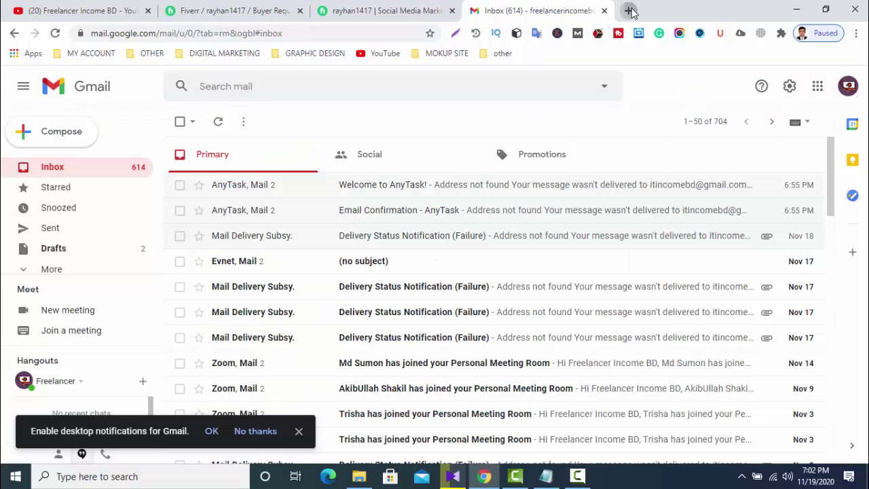
Search Google for 'anytask' in a new tab and open the anytask.com homepage.
{"action": "left_click", "coordinate": [626, 10]}
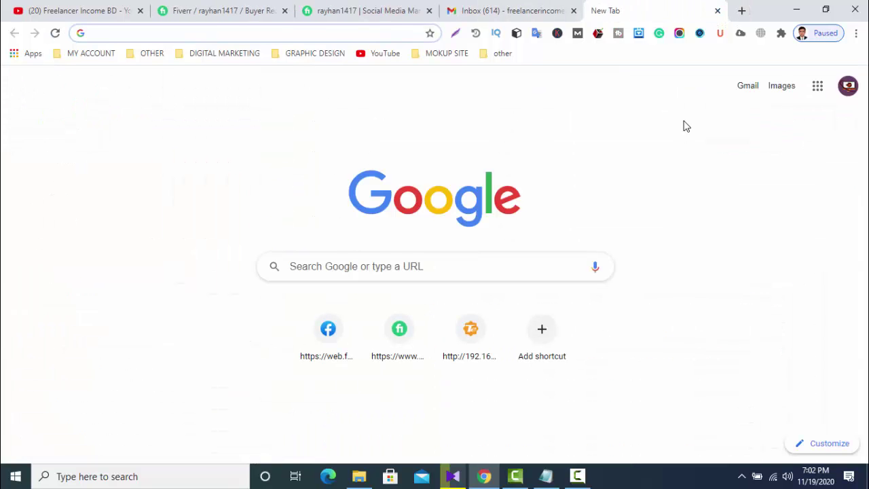
{"action": "left_click", "coordinate": [307, 278]}
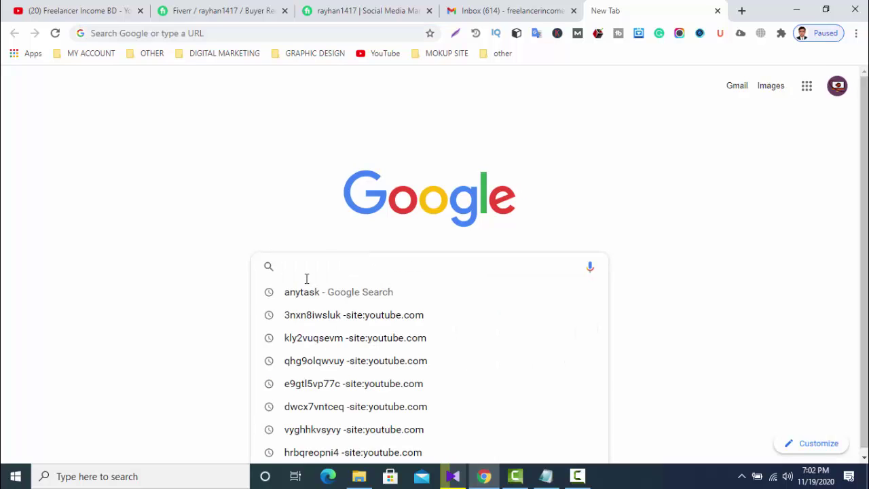
{"action": "left_click", "coordinate": [312, 294]}
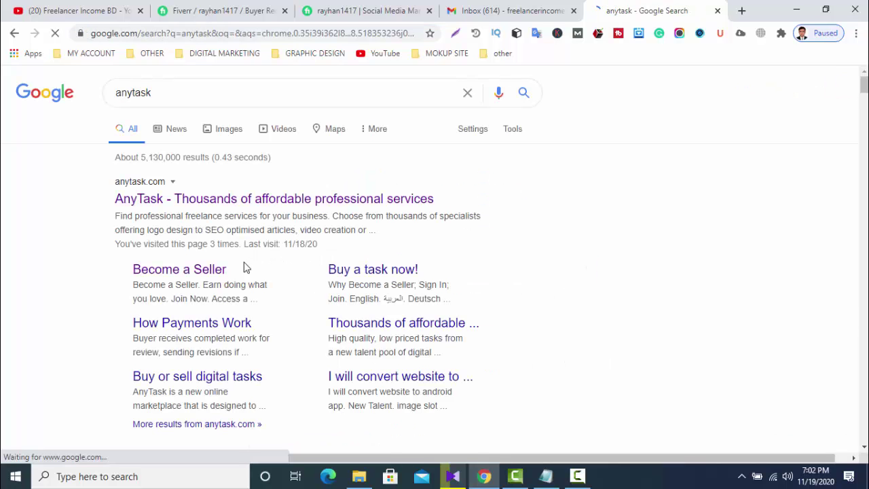
{"action": "left_click", "coordinate": [142, 202]}
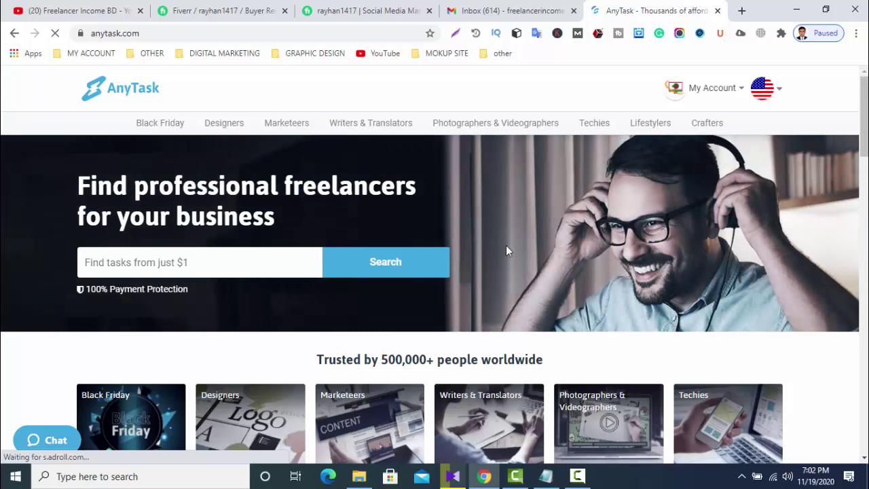
Open My Account > Account Profile and click Connect on the Electroneum seller prompt.
{"action": "left_click", "coordinate": [711, 89]}
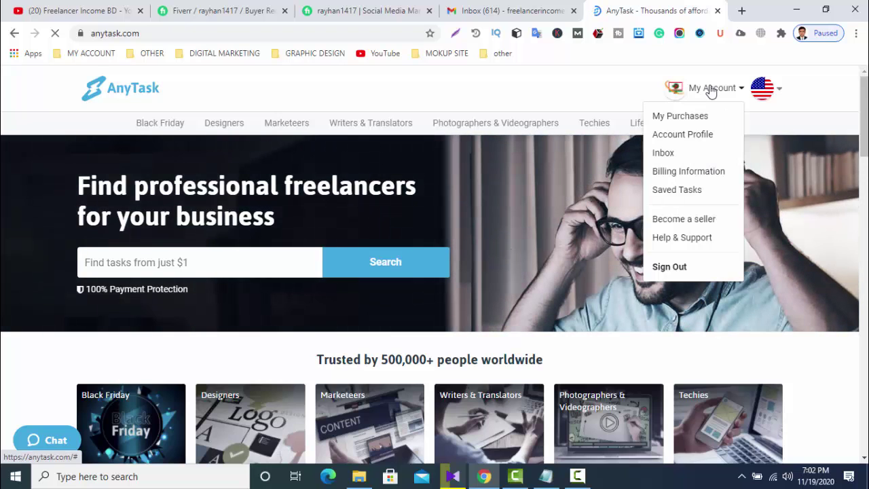
{"action": "left_click", "coordinate": [683, 136]}
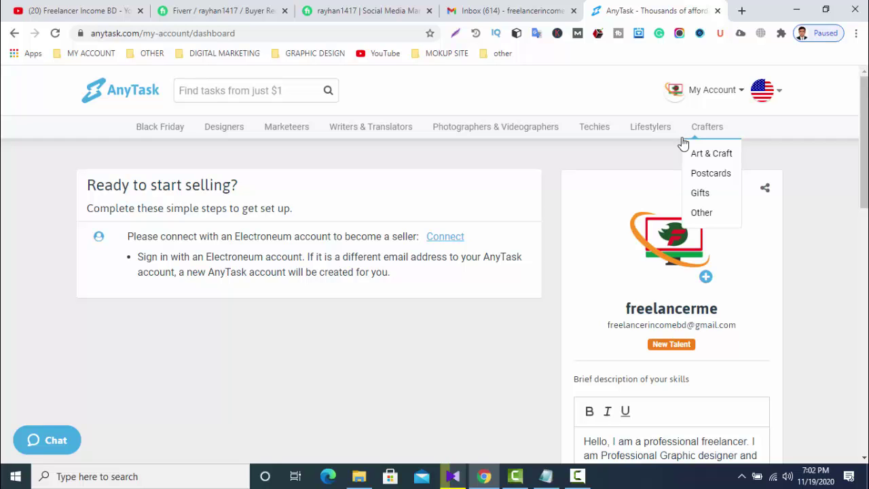
{"action": "scroll", "coordinate": [420, 351], "scroll_direction": "down", "scroll_amount": 1}
{"action": "scroll", "coordinate": [421, 352], "scroll_direction": "up", "scroll_amount": 1}
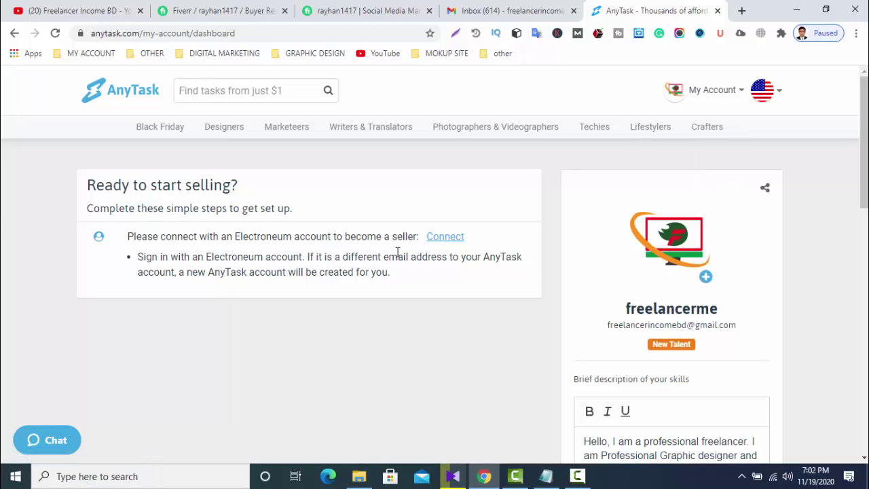
{"action": "left_click", "coordinate": [450, 241]}
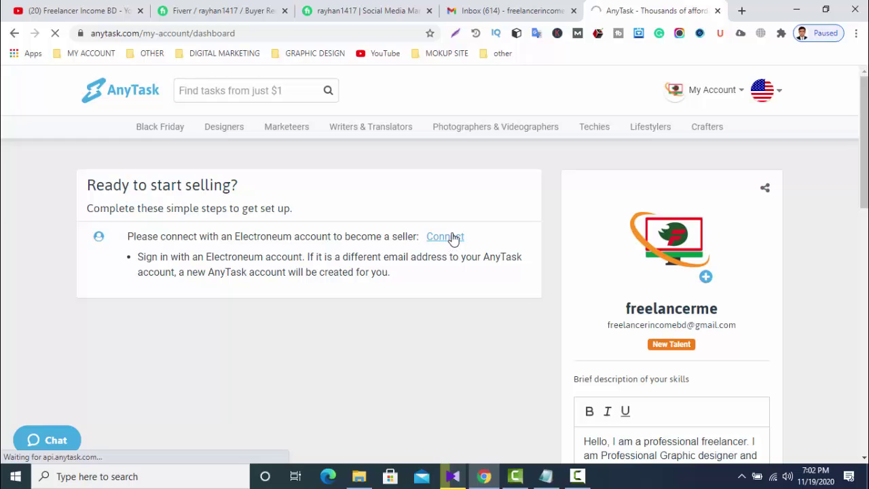
Reload the Gmail inbox, then go back to the Electroneum login page.
{"action": "left_click", "coordinate": [482, 13]}
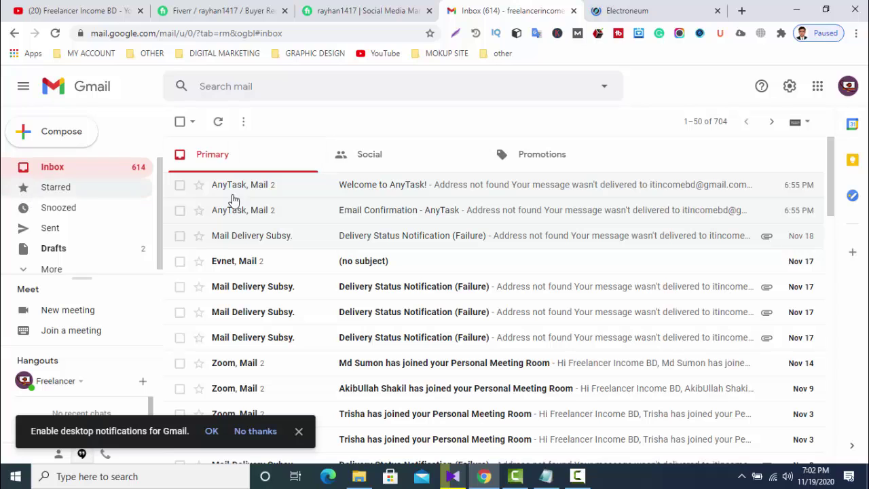
{"action": "left_click", "coordinate": [104, 175]}
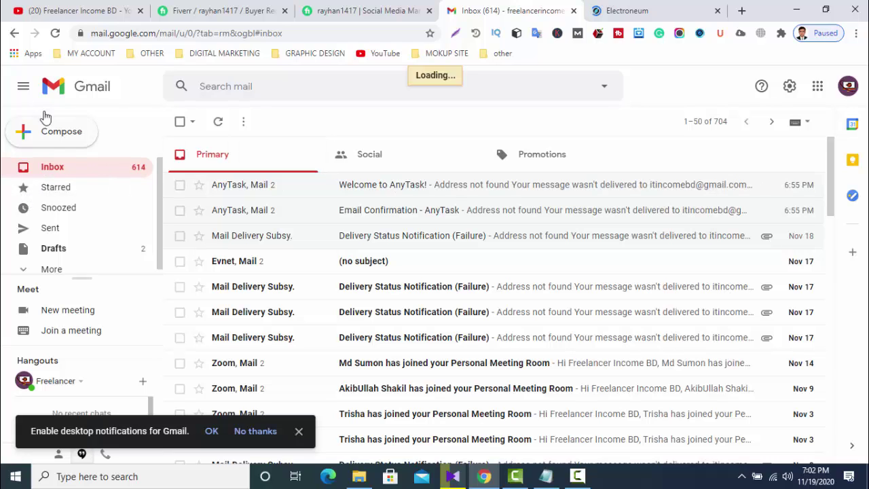
{"action": "left_click", "coordinate": [55, 33]}
{"action": "left_click", "coordinate": [648, 11]}
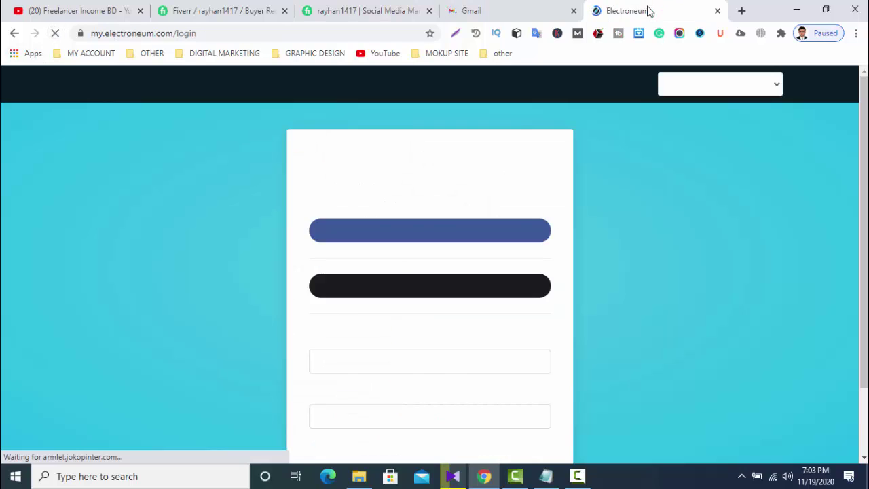
{"action": "scroll", "coordinate": [449, 336], "scroll_direction": "down", "scroll_amount": 2}
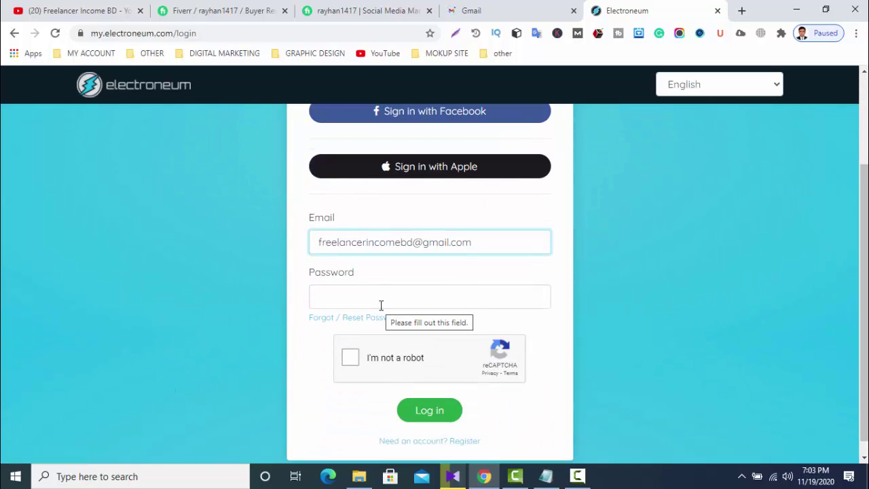
{"action": "scroll", "coordinate": [381, 305], "scroll_direction": "down", "scroll_amount": 1}
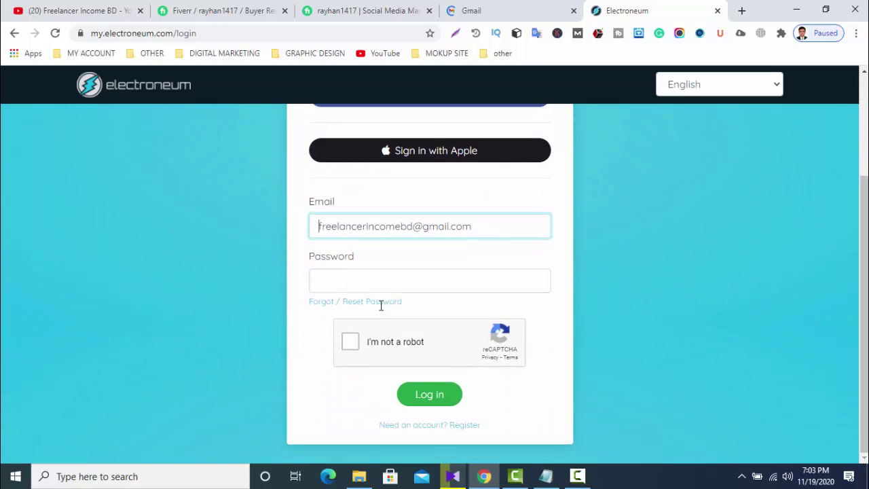
Register an Electroneum account with the e-mail and password, accepting Terms & Conditions, and save the login.
{"action": "left_click", "coordinate": [456, 426]}
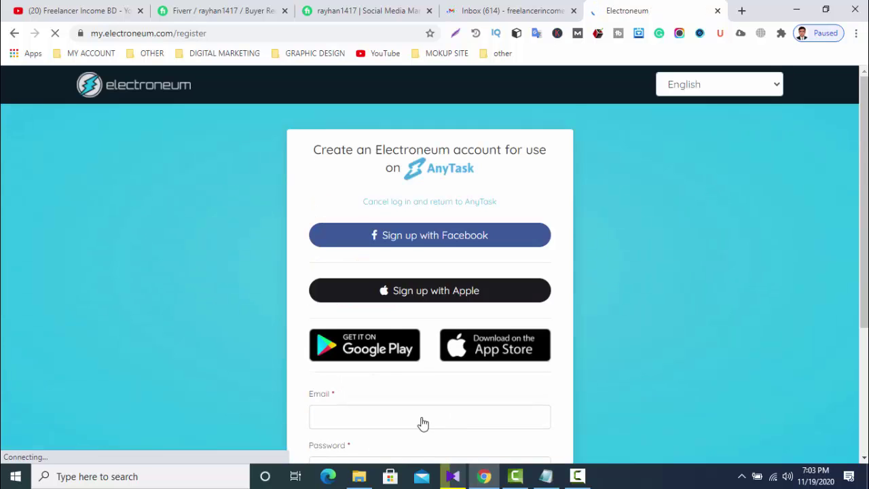
{"action": "scroll", "coordinate": [380, 340], "scroll_direction": "down", "scroll_amount": 2}
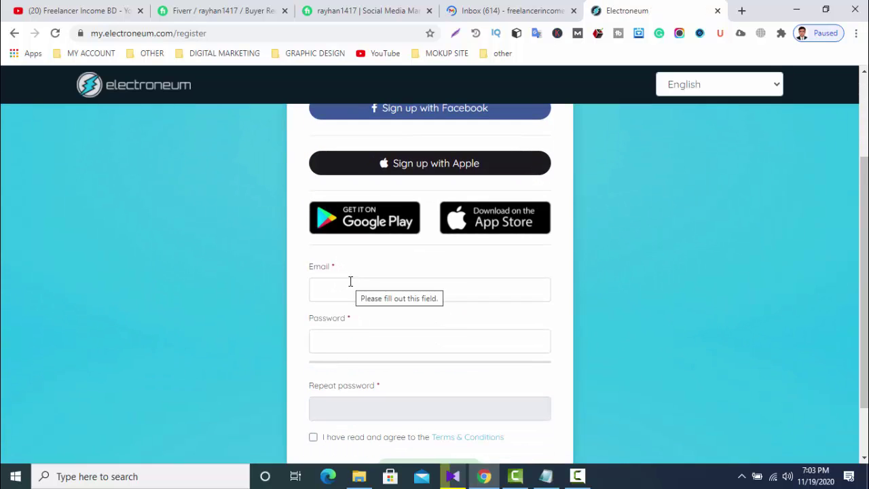
{"action": "left_click", "coordinate": [338, 290]}
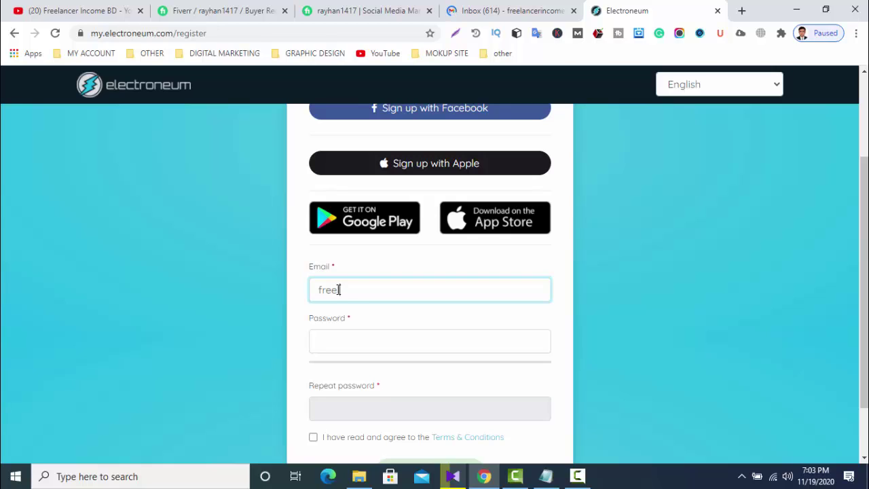
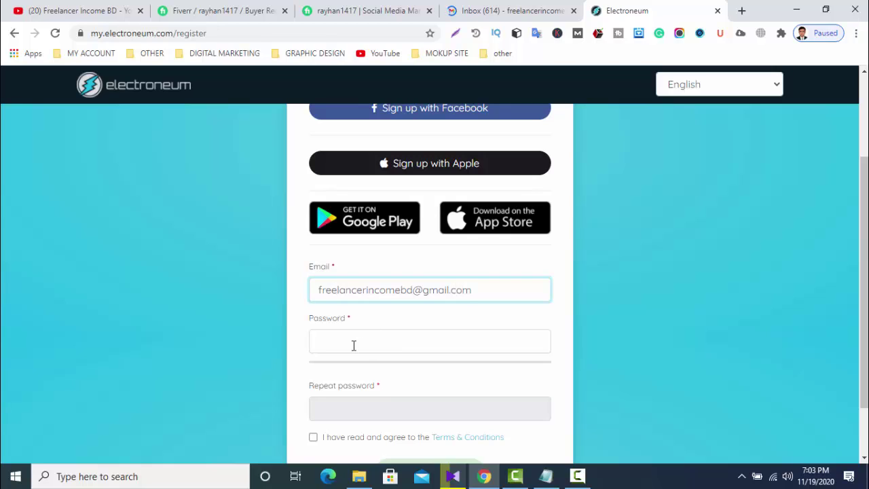
{"action": "left_click", "coordinate": [352, 346]}
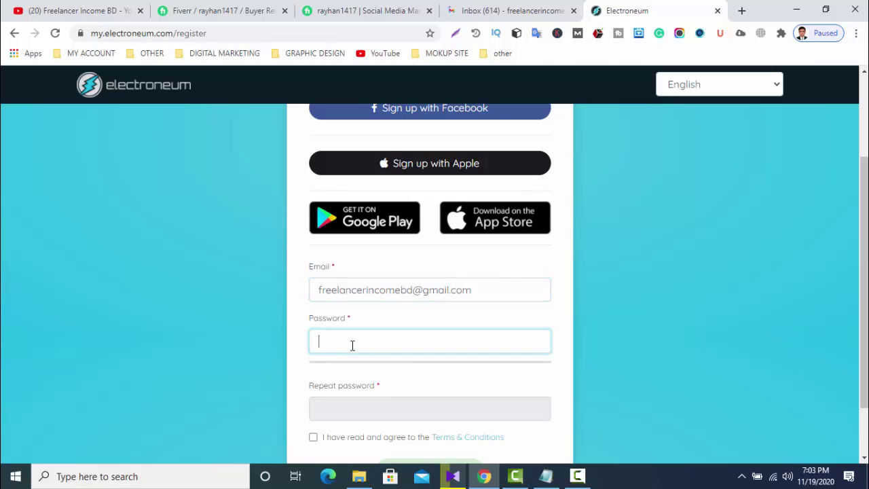
{"action": "type", "text": "•"}
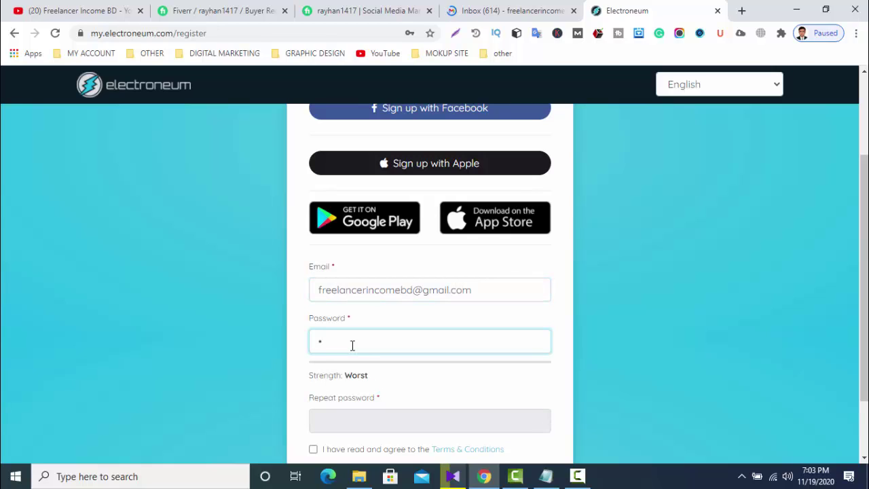
{"action": "type", "text": "••••••"}
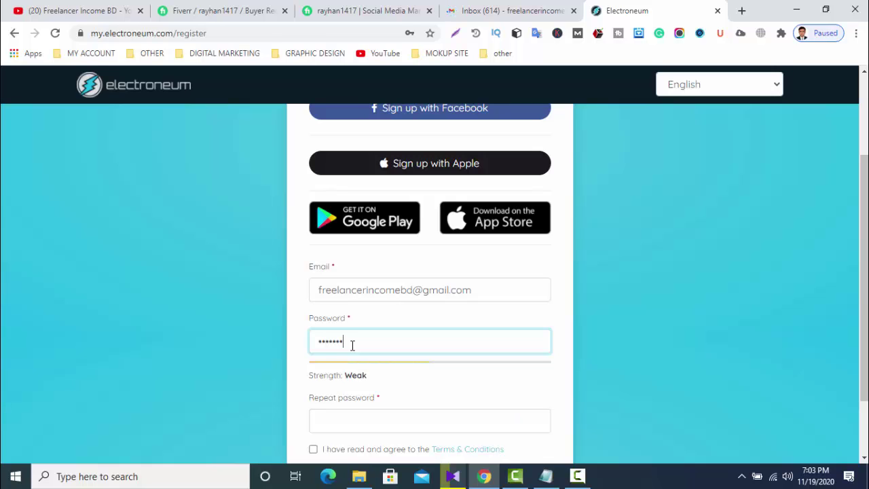
{"action": "type", "text": "•"}
{"action": "scroll", "coordinate": [405, 332], "scroll_direction": "down", "scroll_amount": 1}
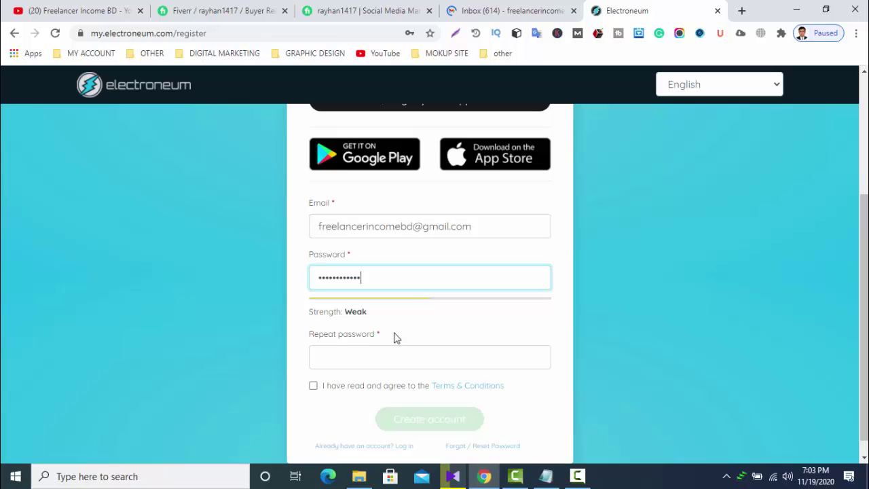
{"action": "left_click", "coordinate": [368, 358]}
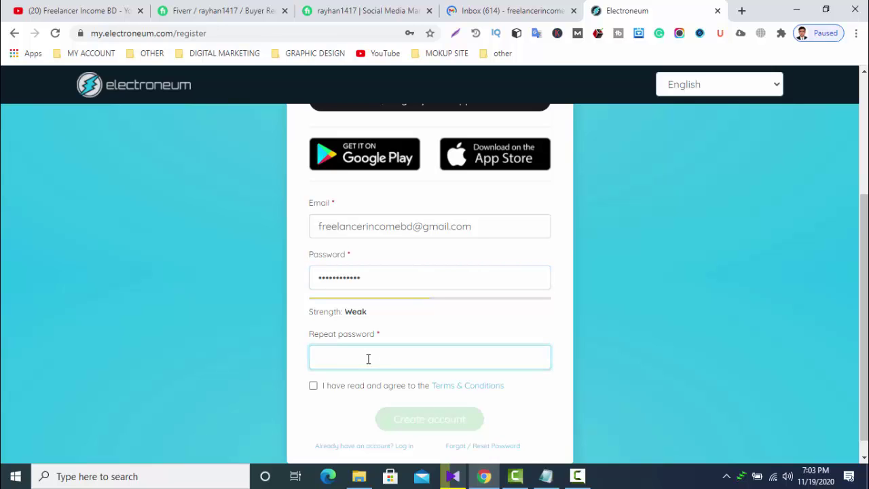
{"action": "type", "text": "•"}
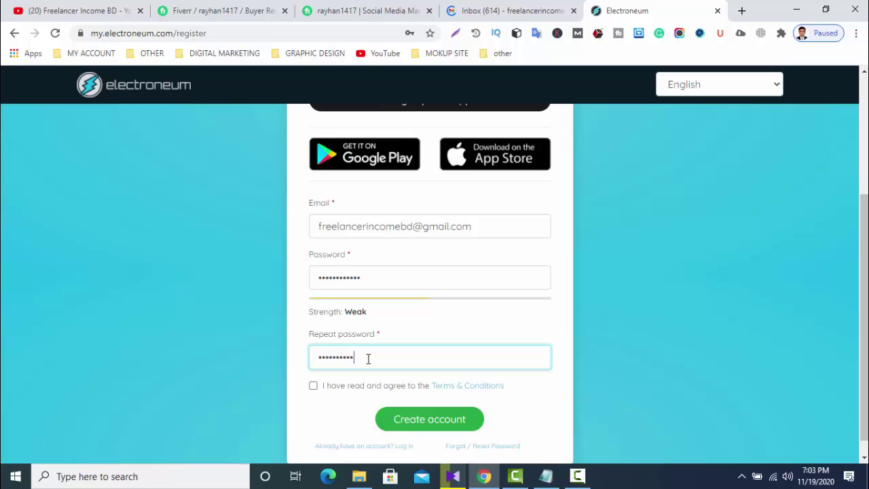
{"action": "left_click", "coordinate": [313, 385]}
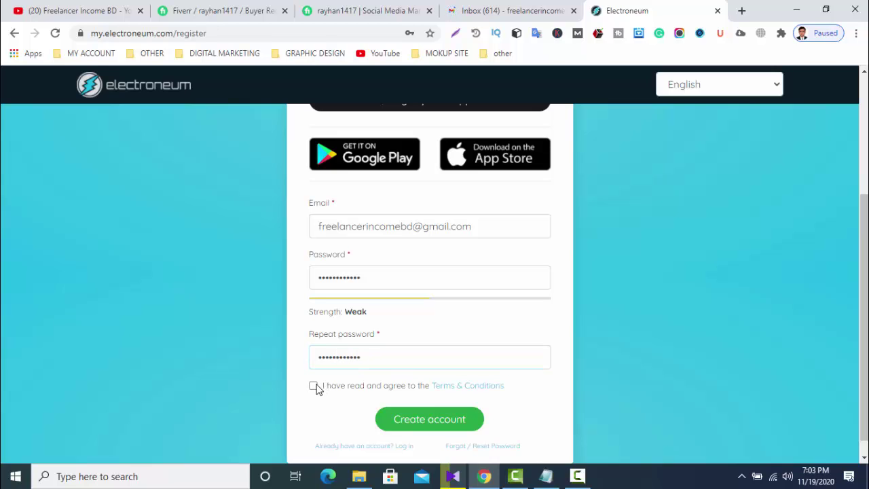
{"action": "left_click", "coordinate": [413, 417]}
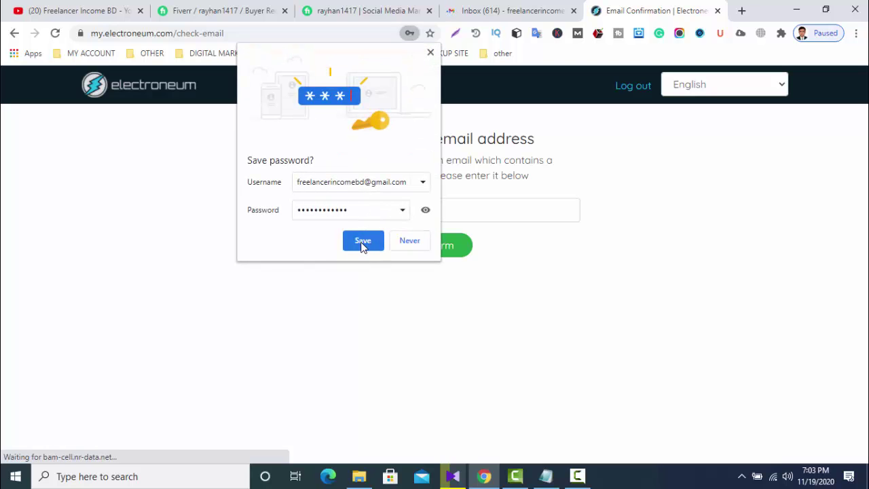
{"action": "left_click", "coordinate": [364, 241]}
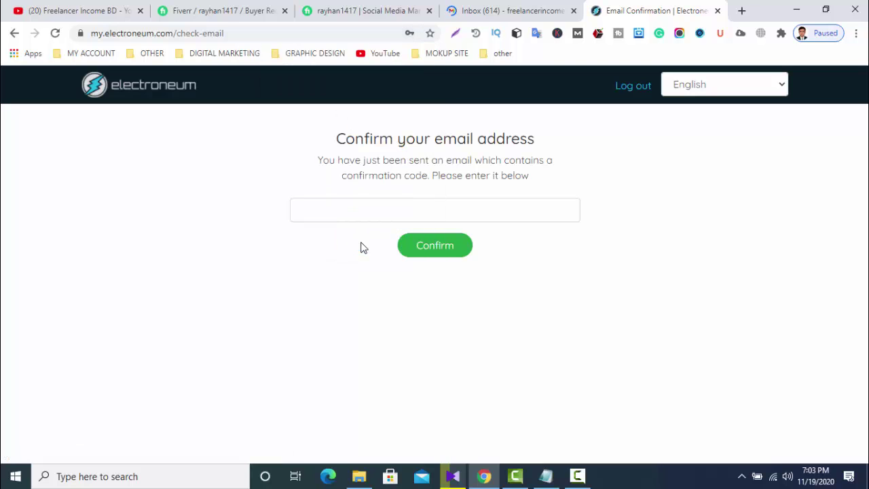
Reload the Gmail inbox to look for the Electroneum email, then return to the confirmation-code page.
{"action": "left_click", "coordinate": [475, 12]}
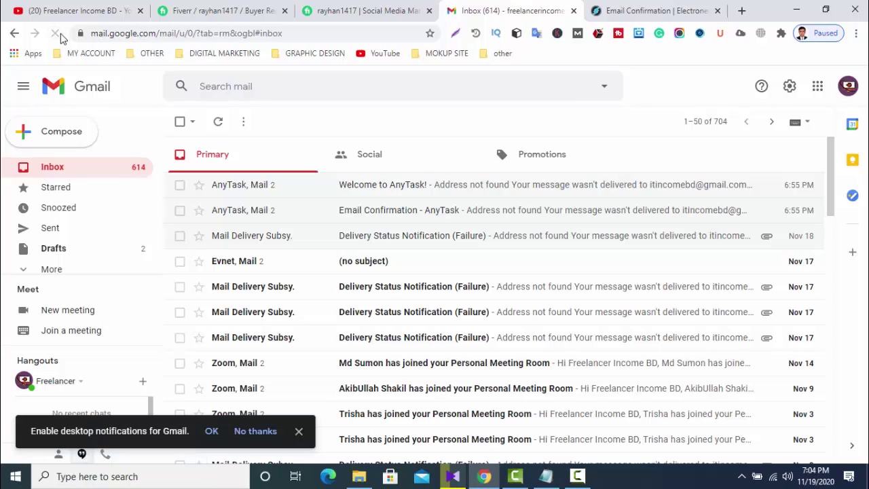
{"action": "left_click", "coordinate": [608, 7]}
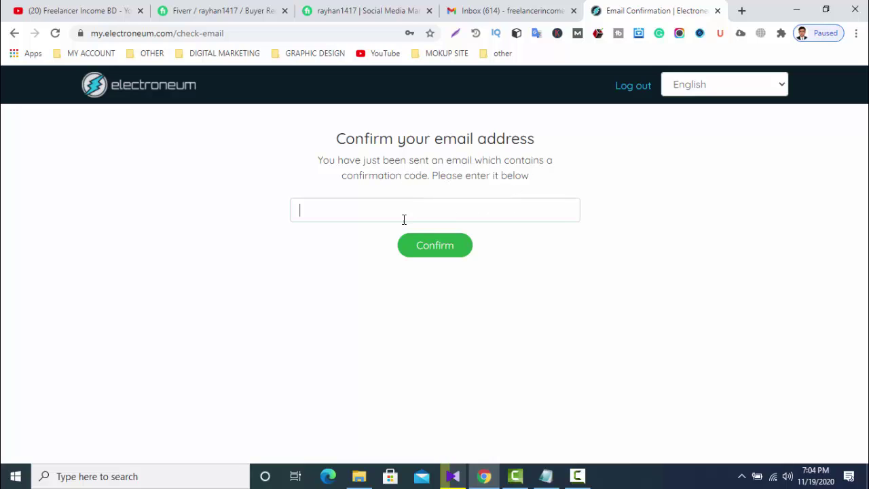
{"action": "left_click", "coordinate": [359, 11]}
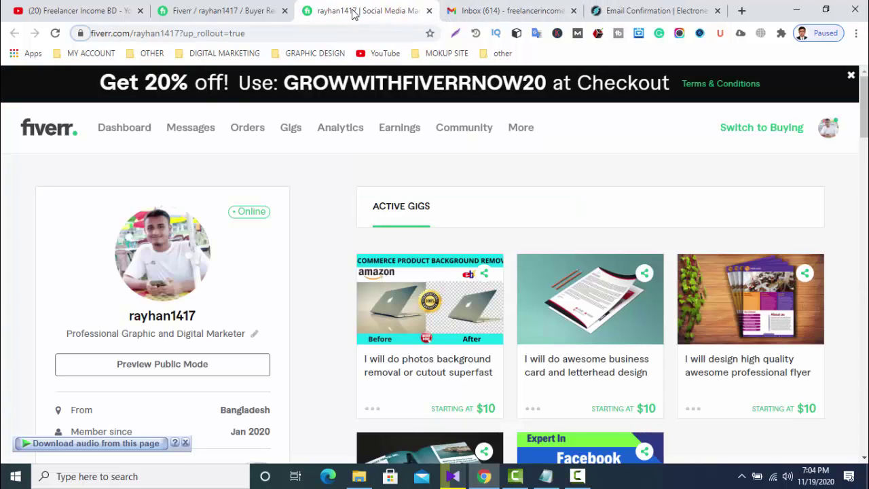
{"action": "left_click", "coordinate": [516, 11]}
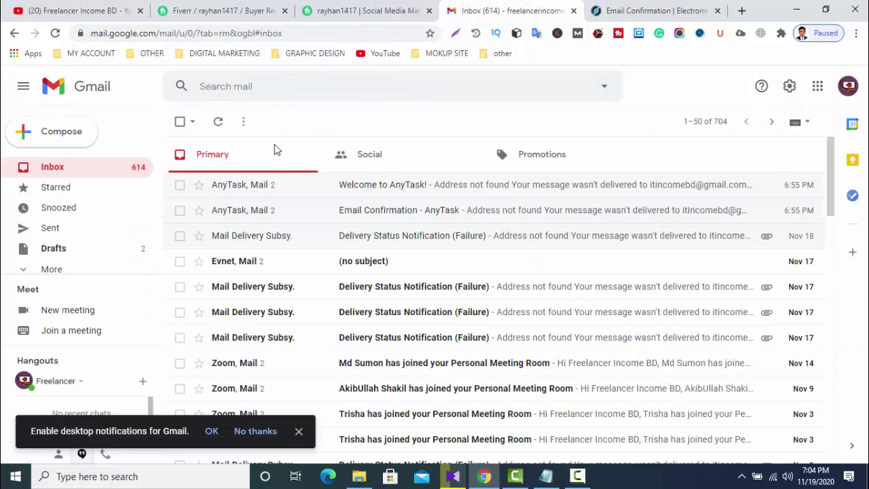
{"action": "left_click", "coordinate": [55, 34]}
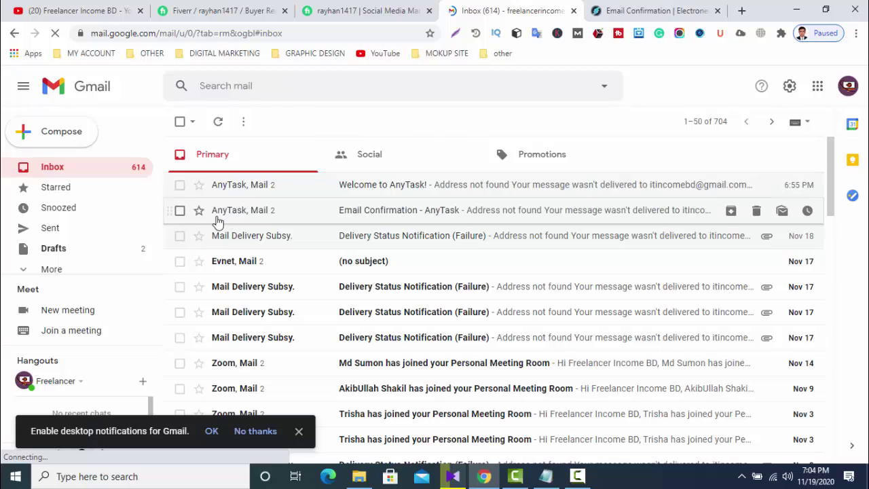
{"action": "left_click", "coordinate": [625, 9]}
{"action": "left_click", "coordinate": [381, 214]}
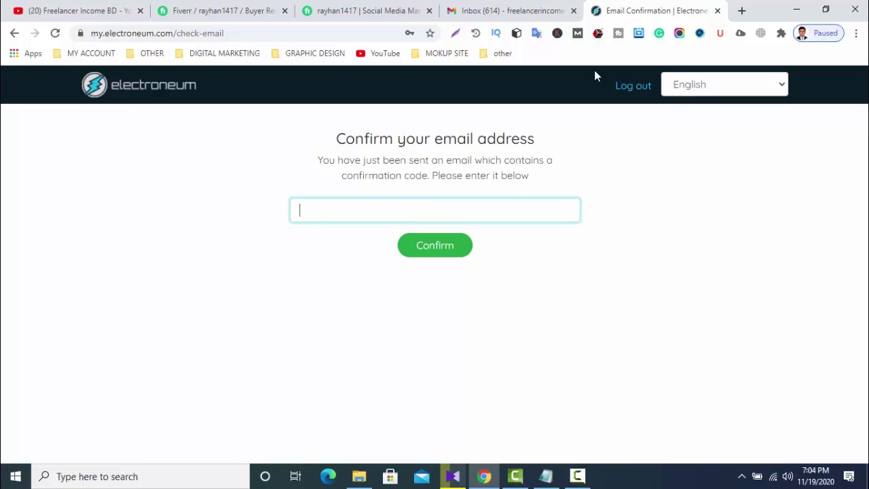
Check the Social, Promotions and Primary categories until the Welcome to Electroneum email appears.
{"action": "left_click", "coordinate": [503, 10]}
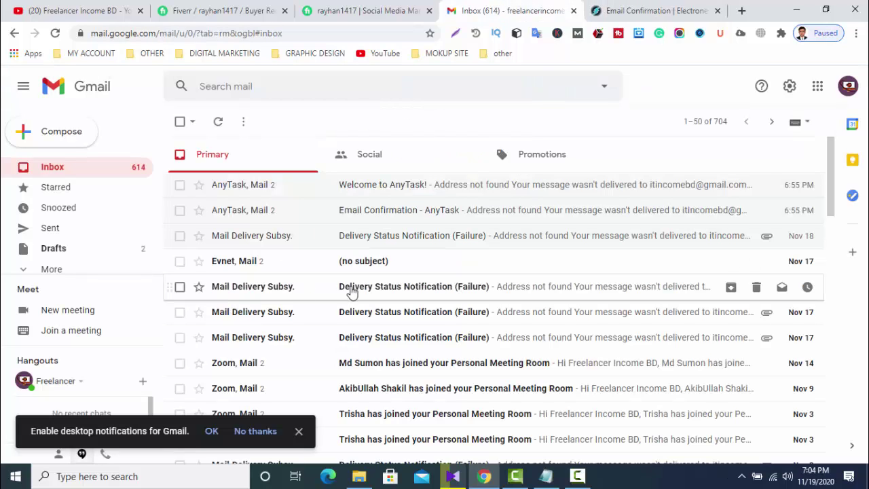
{"action": "scroll", "coordinate": [353, 293], "scroll_direction": "down", "scroll_amount": 3}
{"action": "scroll", "coordinate": [355, 295], "scroll_direction": "up", "scroll_amount": 3}
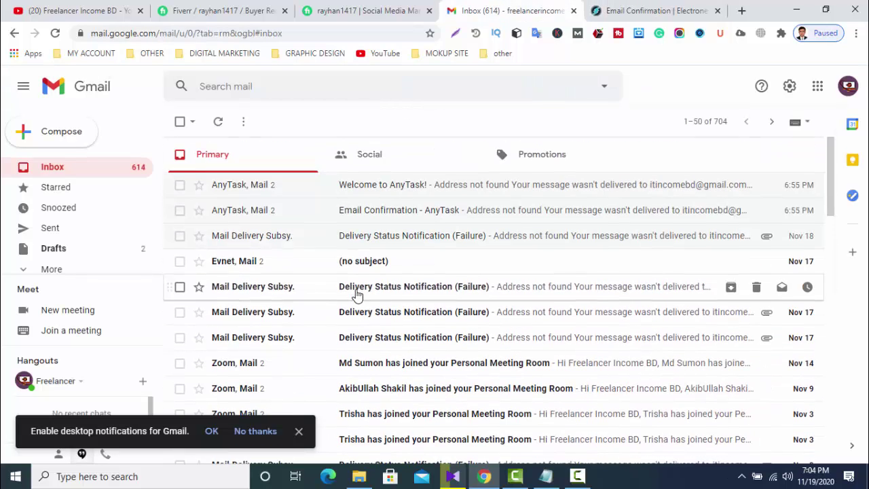
{"action": "left_click", "coordinate": [361, 152]}
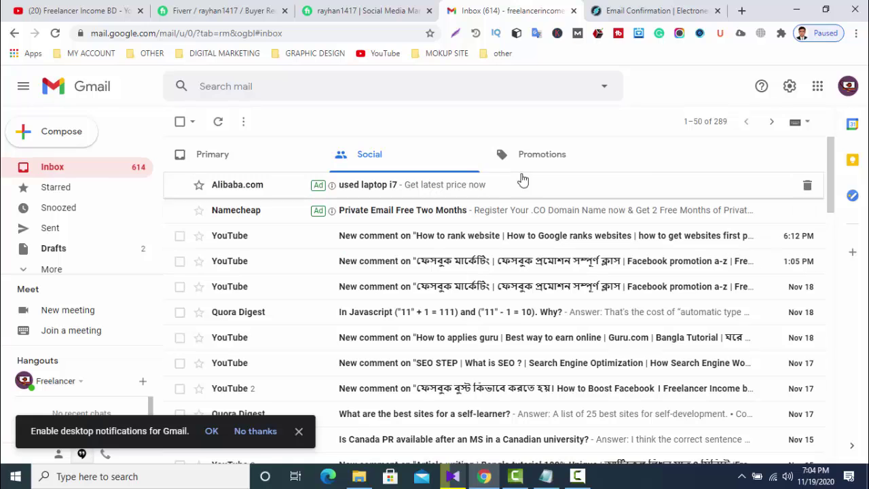
{"action": "left_click", "coordinate": [556, 155]}
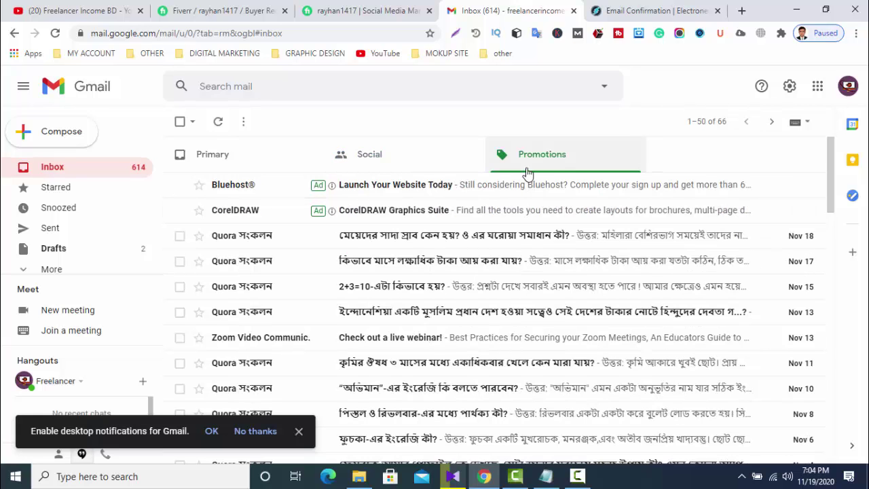
{"action": "left_click", "coordinate": [252, 156]}
{"action": "left_click", "coordinate": [646, 11]}
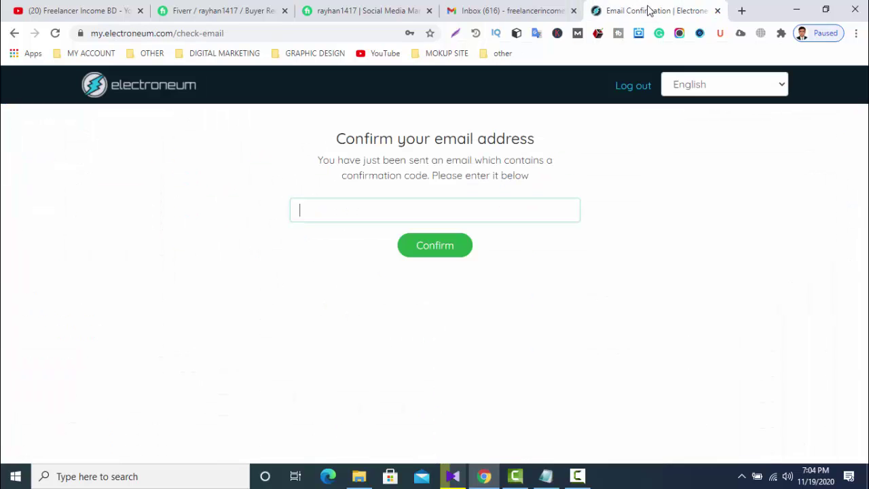
{"action": "left_click", "coordinate": [501, 12]}
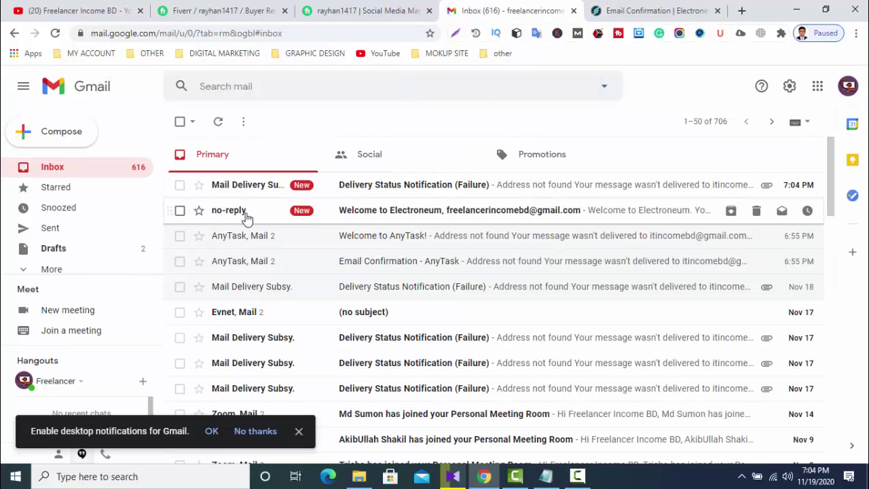
Copy the code from the Welcome to Electroneum email, paste it into Electroneum and confirm.
{"action": "left_click", "coordinate": [357, 215]}
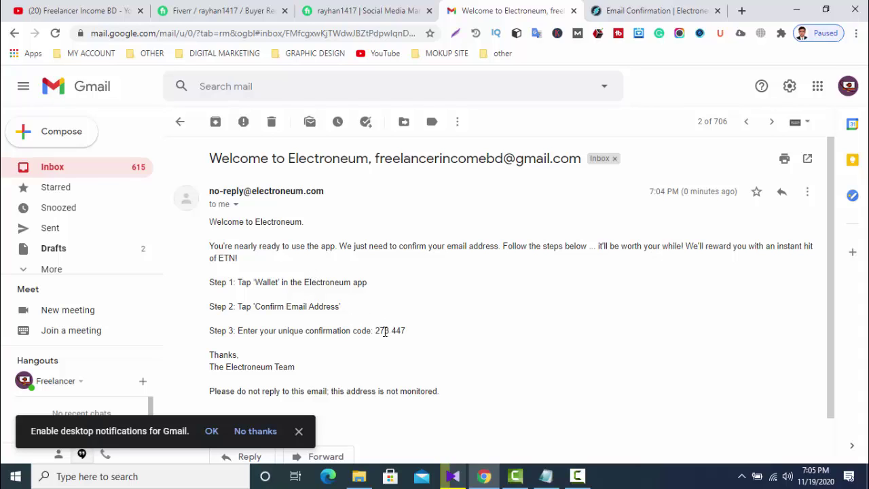
{"action": "left_click_drag", "start_coordinate": [376, 332], "coordinate": [412, 330]}
{"action": "key", "text": "ctrl+c"}
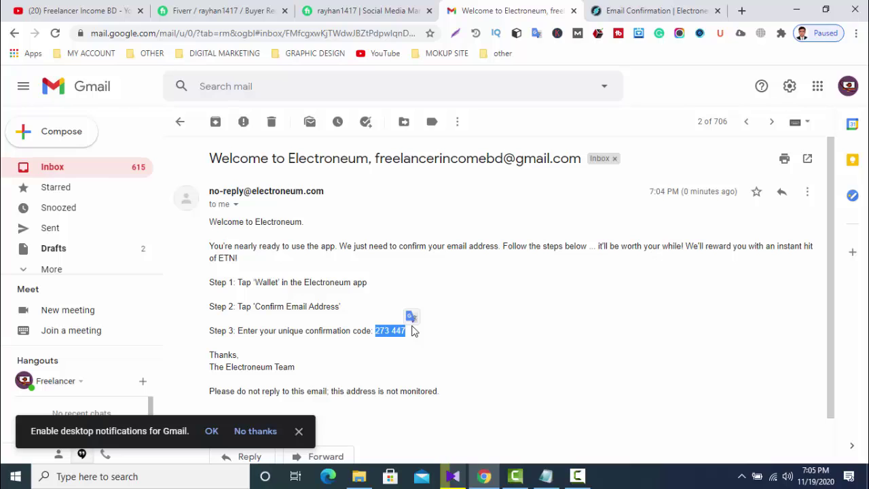
{"action": "scroll", "coordinate": [412, 330], "scroll_direction": "down", "scroll_amount": 2}
{"action": "left_click", "coordinate": [603, 10]}
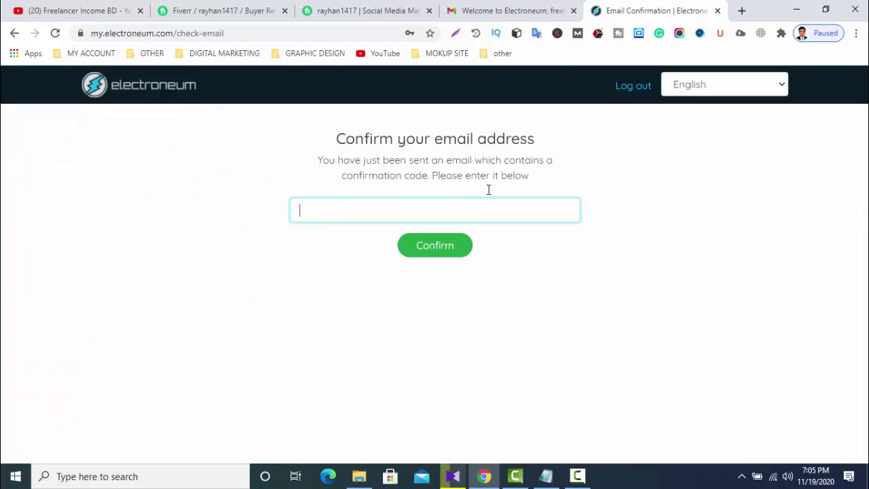
{"action": "key", "text": "ctrl+v"}
{"action": "left_click", "coordinate": [456, 247]}
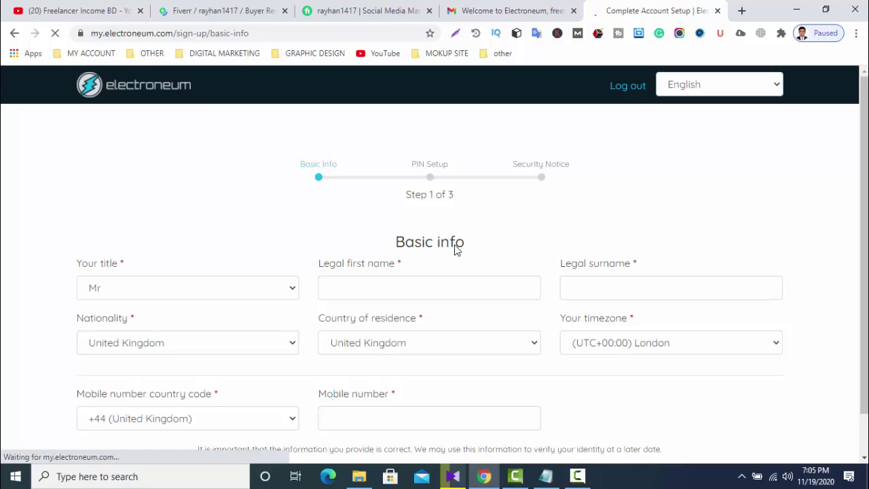
Keep the title as Mr and set nationality to Bangladesh.
{"action": "left_click", "coordinate": [210, 293]}
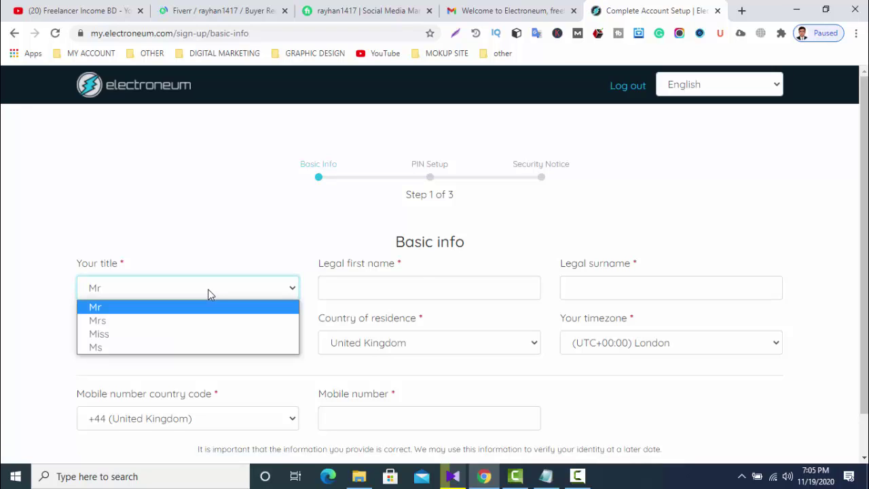
{"action": "left_click", "coordinate": [203, 298]}
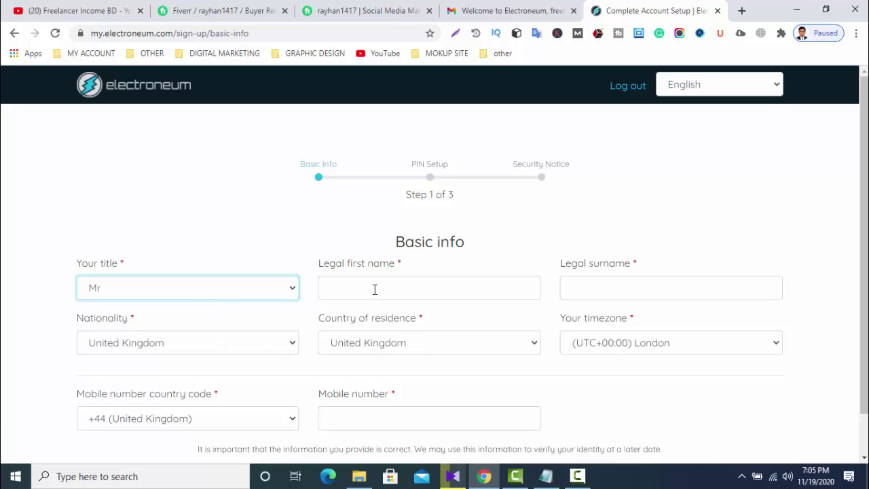
{"action": "scroll", "coordinate": [378, 291], "scroll_direction": "down", "scroll_amount": 1}
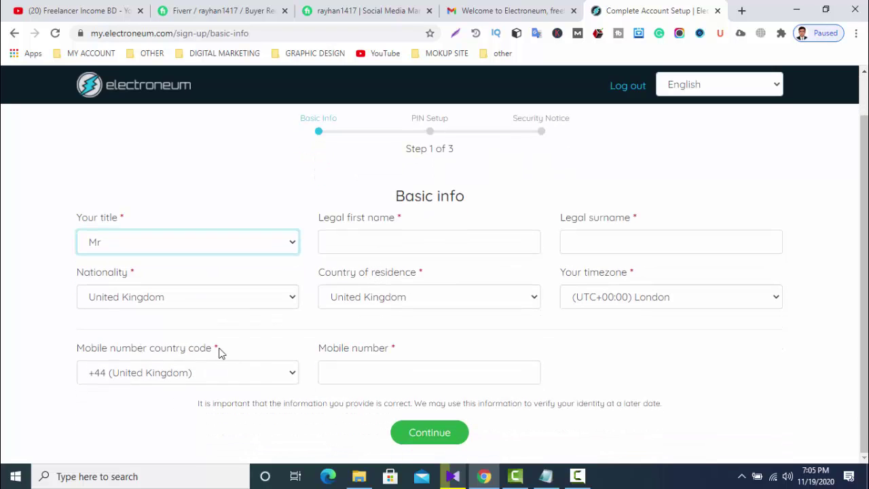
{"action": "left_click", "coordinate": [194, 299]}
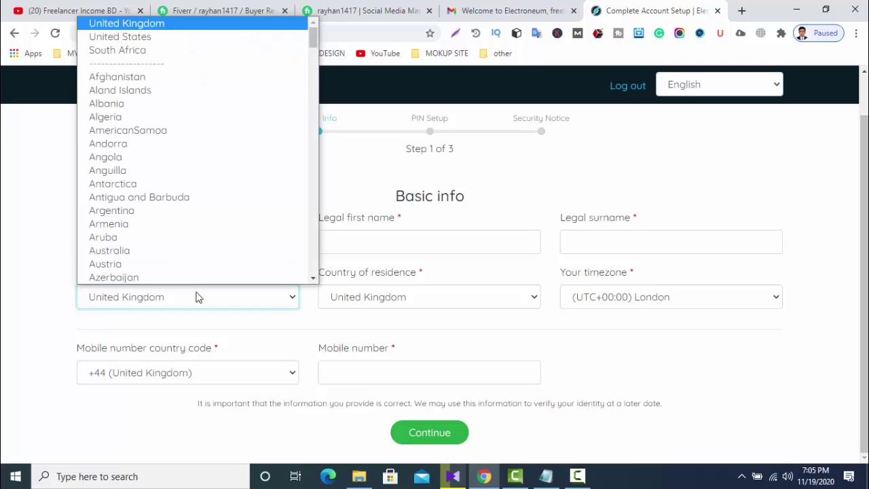
{"action": "scroll", "coordinate": [188, 196], "scroll_direction": "down", "scroll_amount": 4}
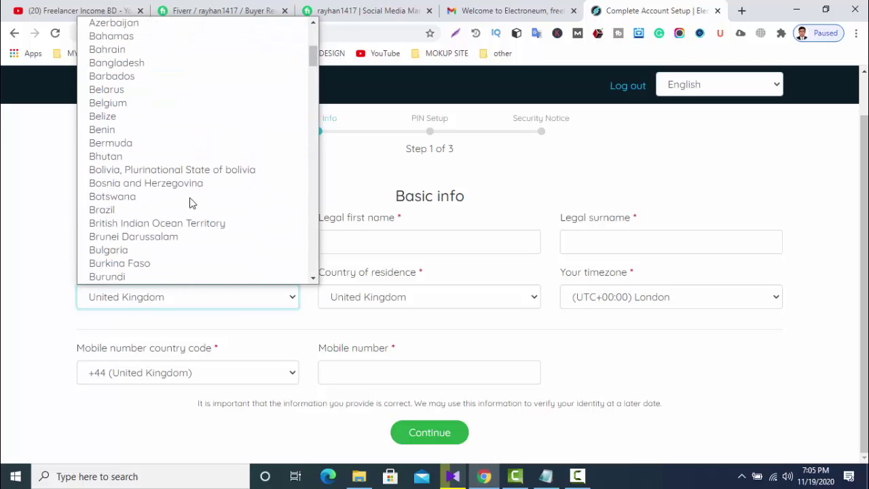
{"action": "left_click", "coordinate": [137, 63]}
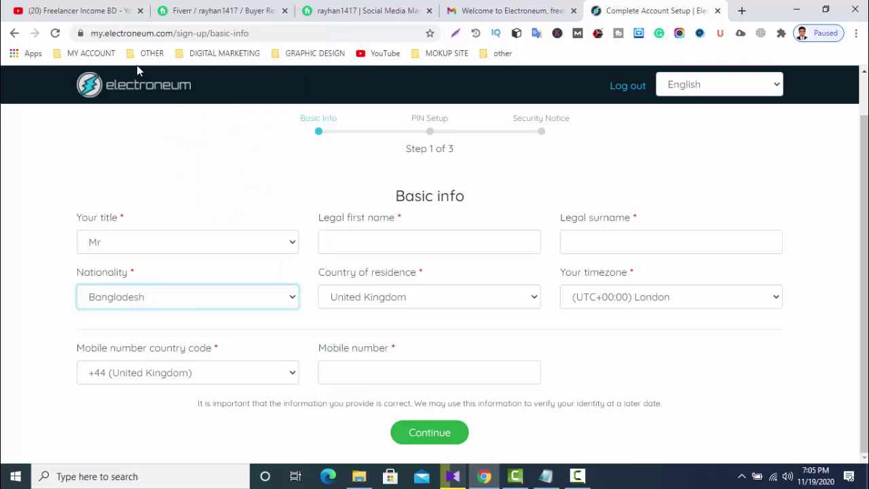
Choose Bangladesh as the country of residence, replacing United Kingdom.
{"action": "left_click", "coordinate": [400, 300]}
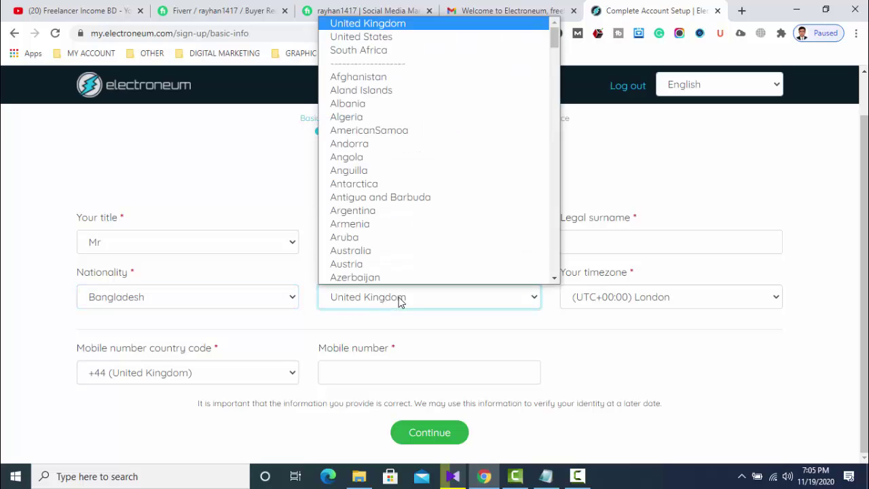
{"action": "scroll", "coordinate": [367, 178], "scroll_direction": "down", "scroll_amount": 1}
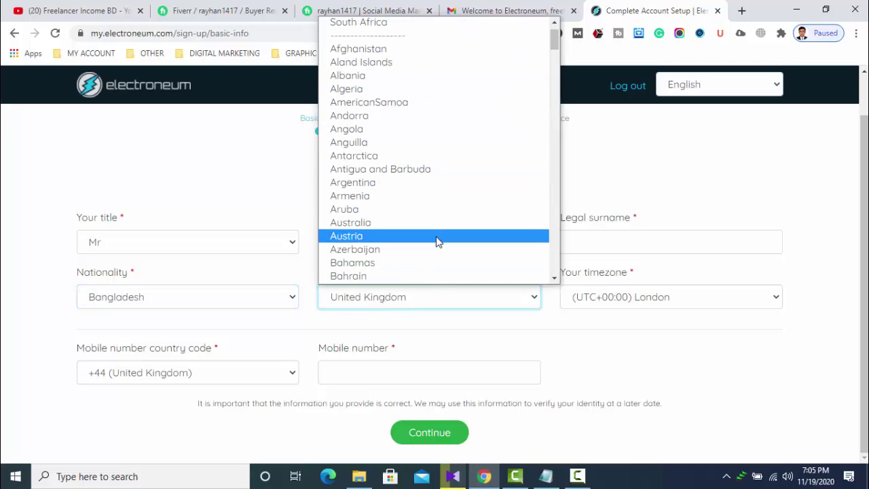
{"action": "scroll", "coordinate": [436, 241], "scroll_direction": "down", "scroll_amount": 3}
{"action": "left_click", "coordinate": [218, 178]}
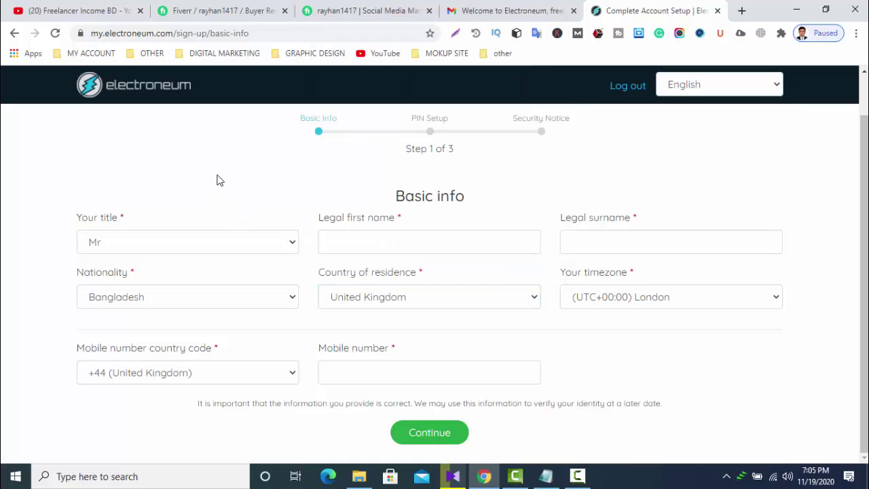
{"action": "left_click", "coordinate": [411, 302]}
{"action": "scroll", "coordinate": [374, 173], "scroll_direction": "down", "scroll_amount": 1}
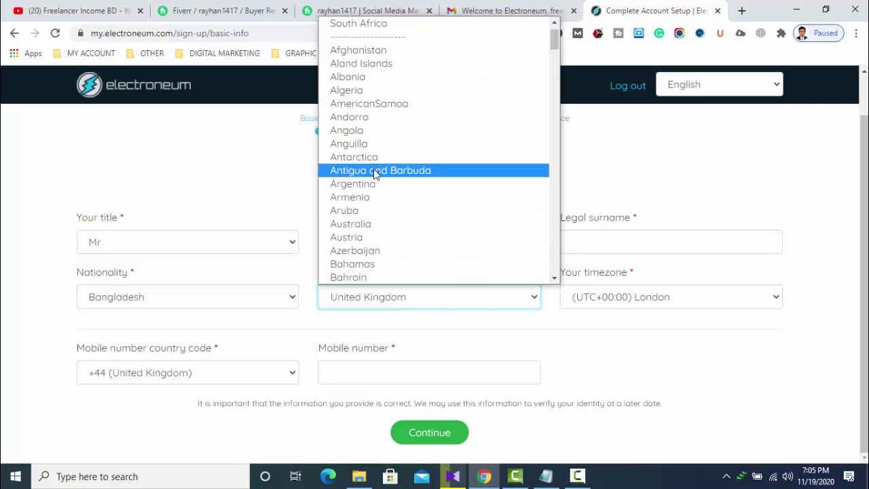
{"action": "left_click", "coordinate": [259, 171]}
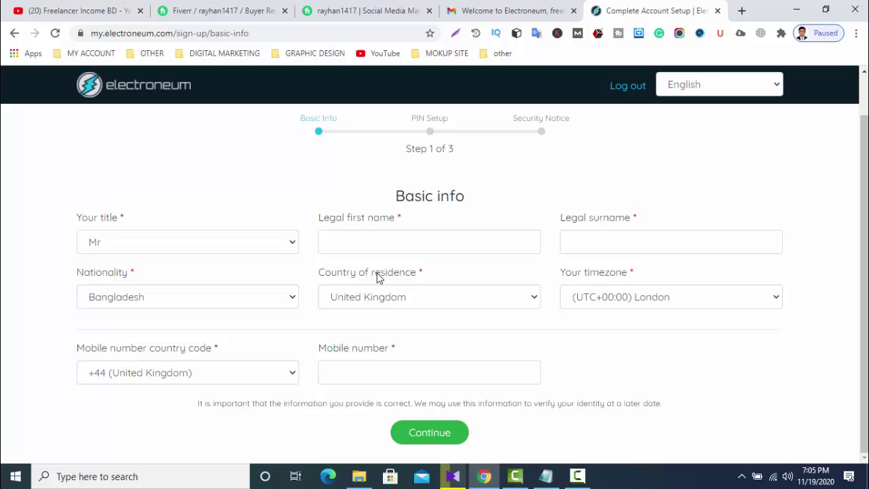
{"action": "left_click", "coordinate": [382, 297]}
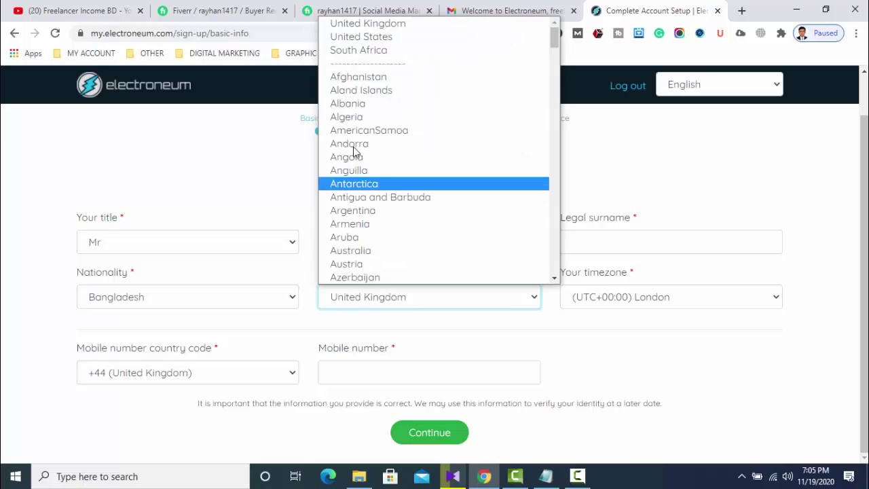
{"action": "scroll", "coordinate": [374, 224], "scroll_direction": "down", "scroll_amount": 4}
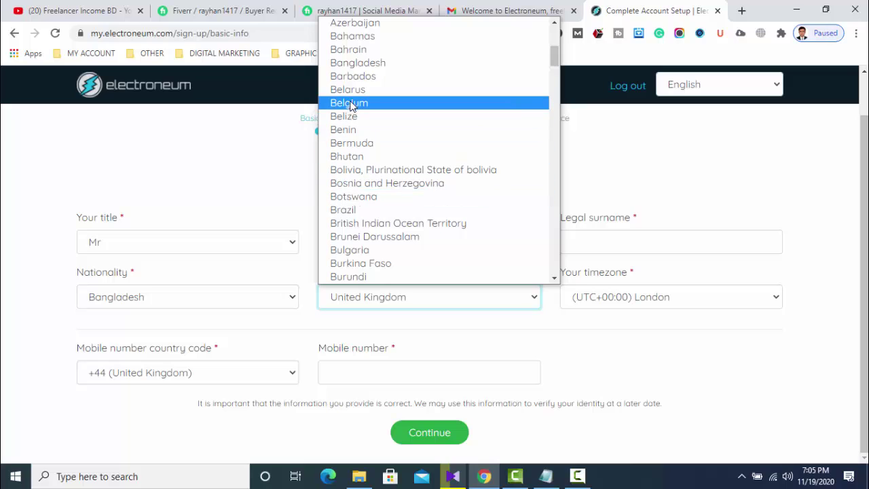
{"action": "left_click", "coordinate": [357, 63]}
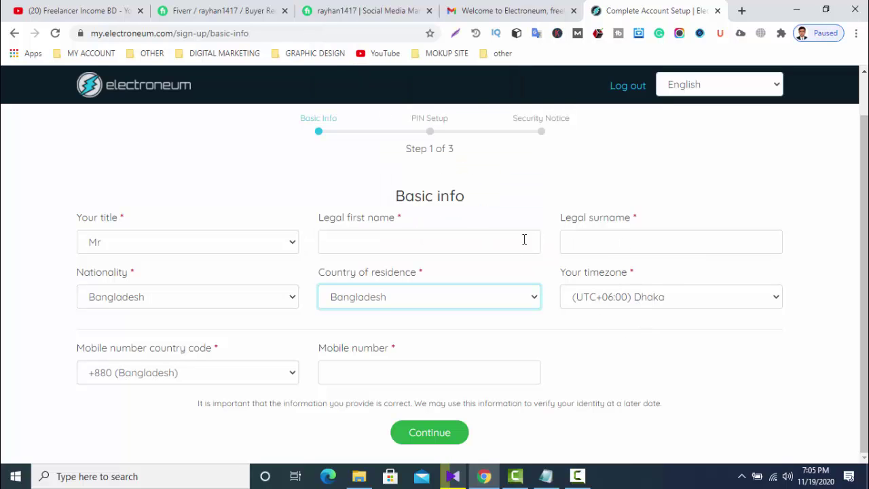
Enter the legal first name and surname.
{"action": "left_click", "coordinate": [367, 238]}
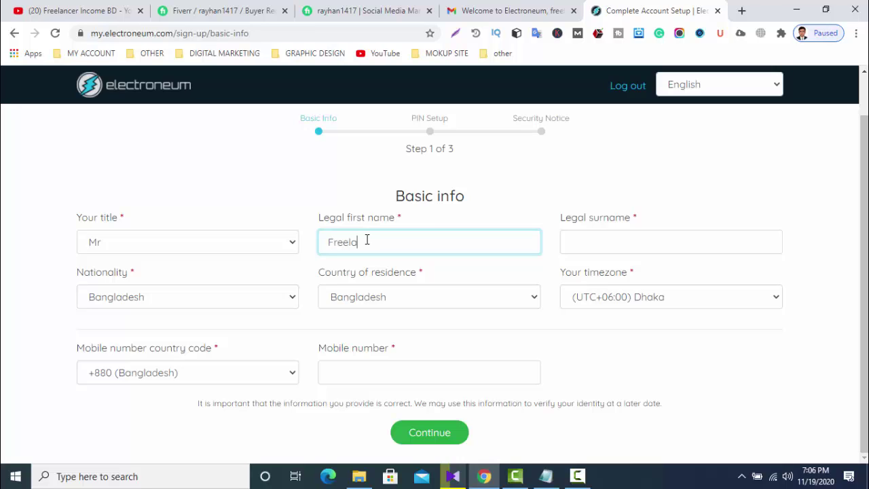
{"action": "type", "text": "der"}
{"action": "left_click", "coordinate": [685, 241]}
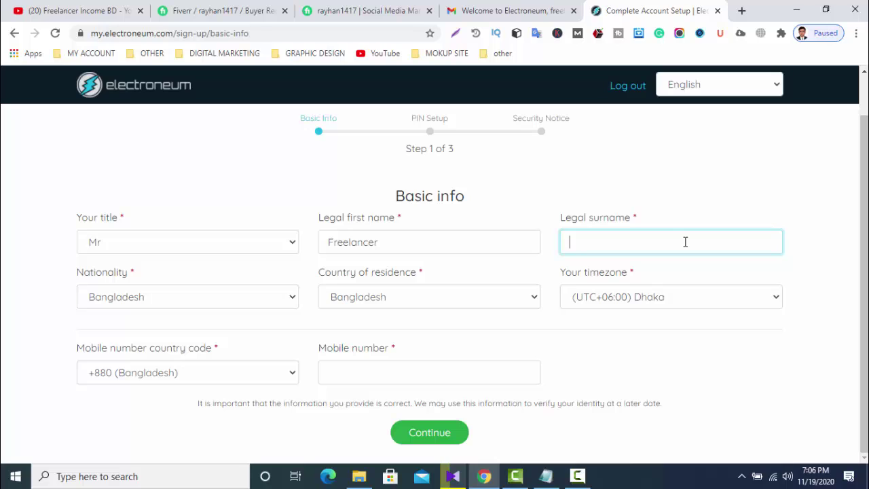
{"action": "type", "text": "Income BD"}
Enter the mobile number, correcting typos, and submit the basic info.
{"action": "left_click", "coordinate": [420, 369]}
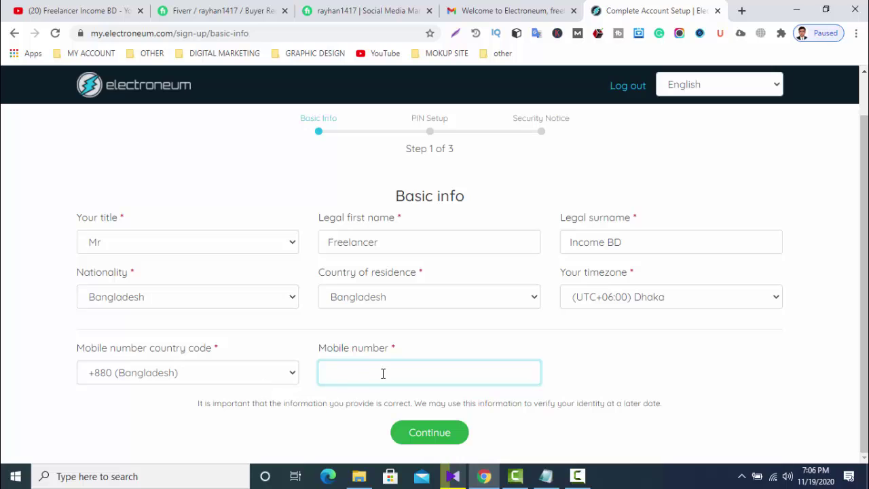
{"action": "type", "text": "015"}
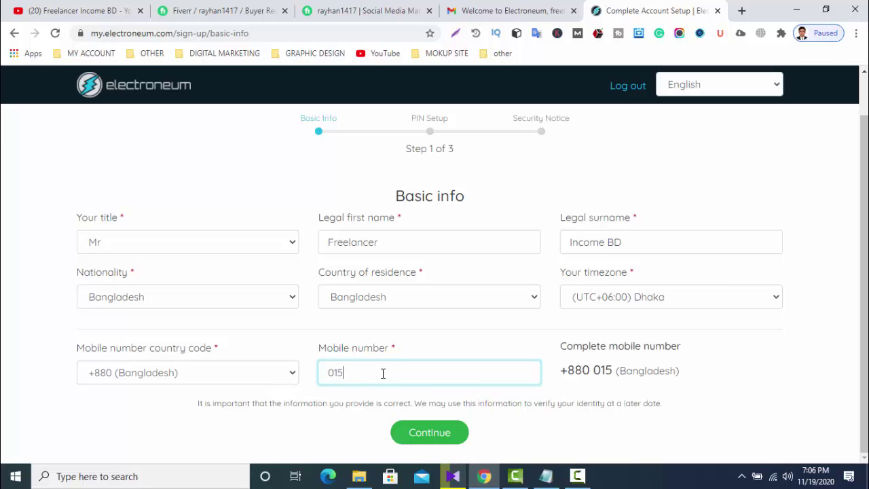
{"action": "key", "text": "BackSpace"}
{"action": "key", "text": "BackSpace"}
{"action": "key", "text": "BackSpace"}
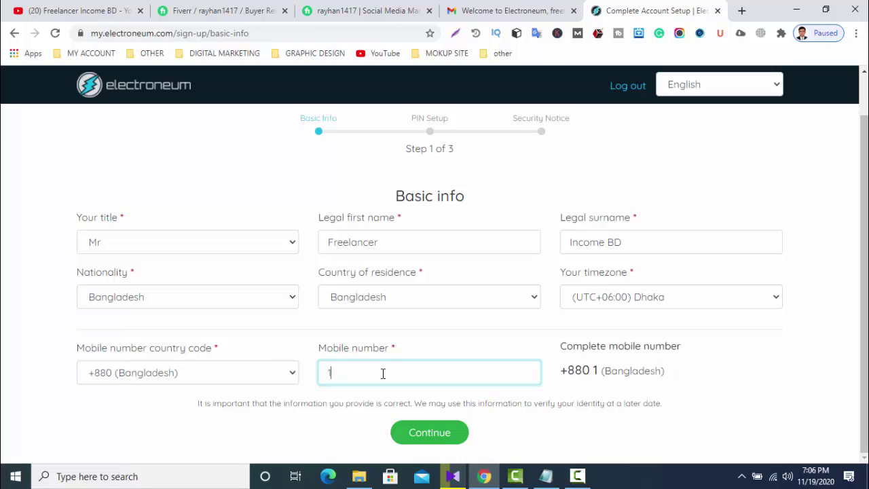
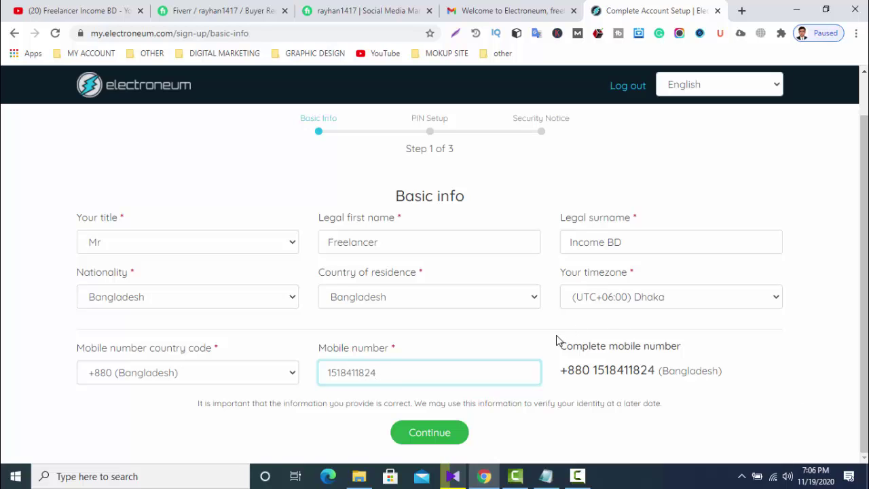
{"action": "type", "text": "24"}
{"action": "left_click", "coordinate": [425, 438]}
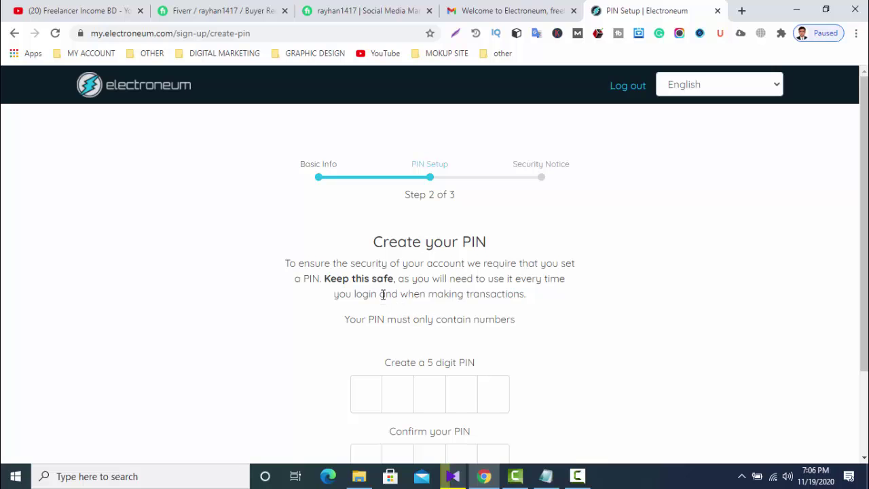
Enter and confirm a 5-digit PIN, then save it.
{"action": "scroll", "coordinate": [388, 374], "scroll_direction": "down", "scroll_amount": 3}
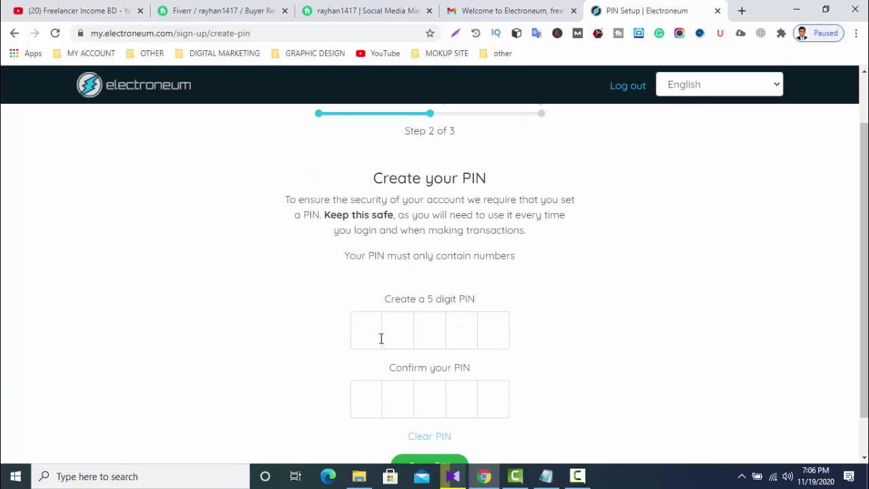
{"action": "left_click", "coordinate": [365, 285]}
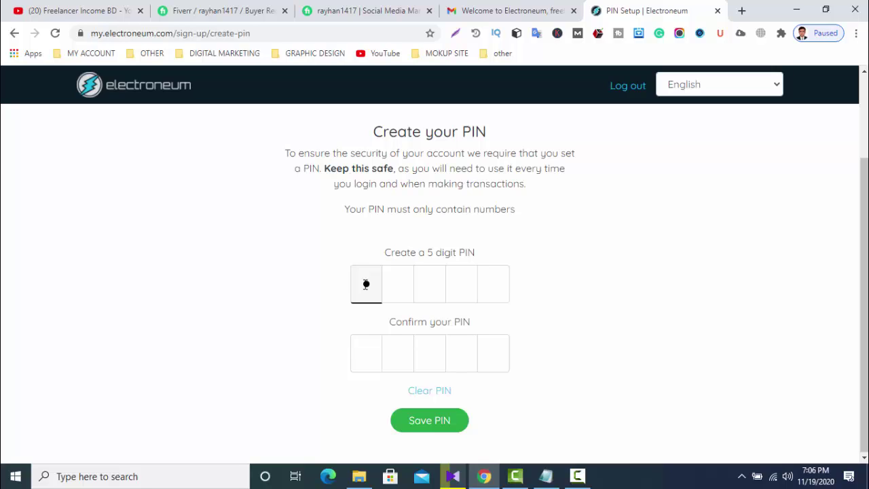
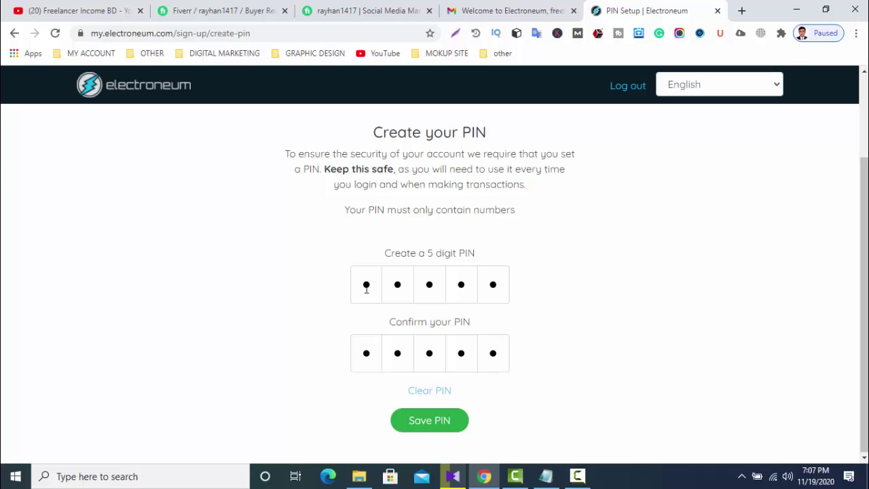
{"action": "left_click", "coordinate": [428, 421]}
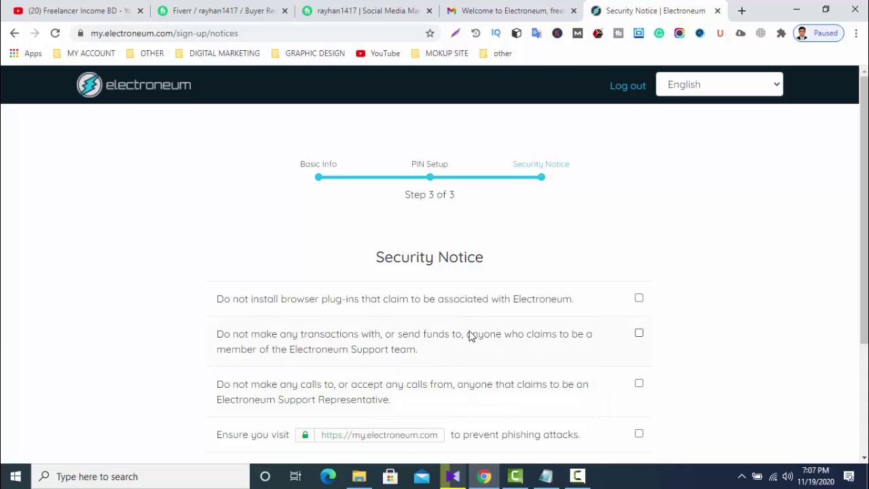
Tick all five security notice checkboxes, last to first, and accept with I Understand.
{"action": "scroll", "coordinate": [573, 318], "scroll_direction": "down", "scroll_amount": 2}
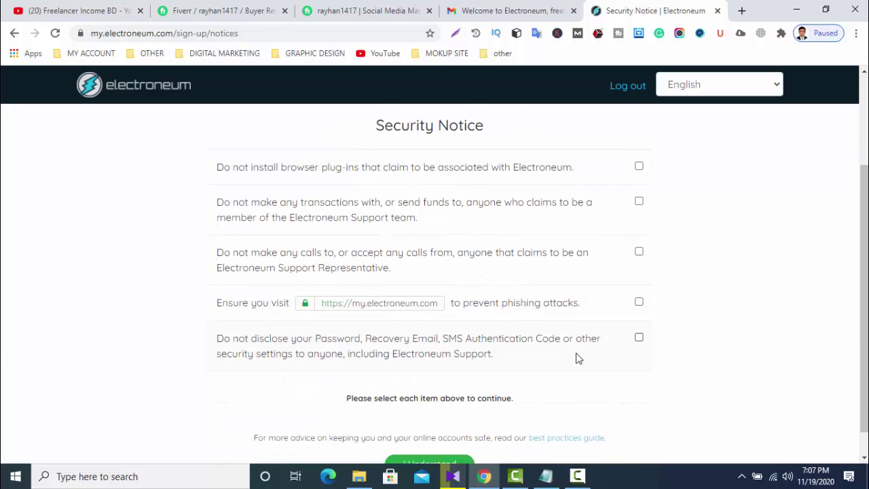
{"action": "scroll", "coordinate": [573, 356], "scroll_direction": "down", "scroll_amount": 1}
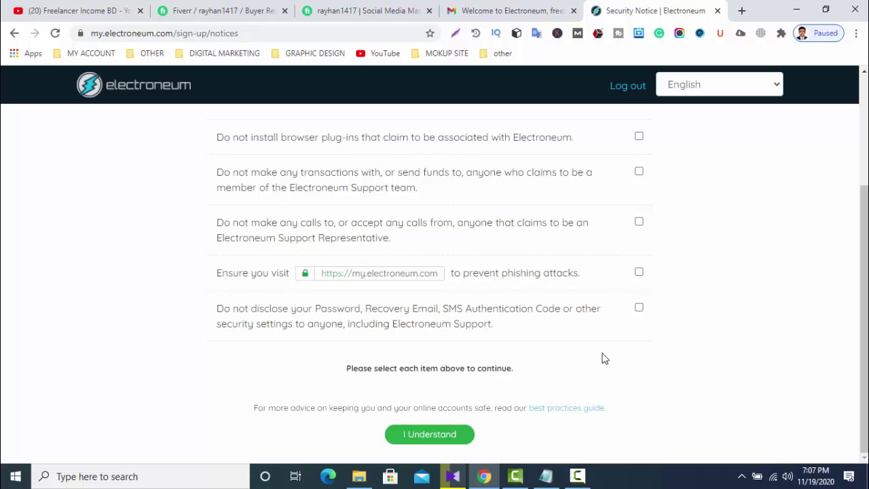
{"action": "left_click", "coordinate": [640, 311]}
{"action": "left_click", "coordinate": [639, 273]}
{"action": "left_click", "coordinate": [639, 222]}
{"action": "left_click", "coordinate": [639, 172]}
{"action": "left_click", "coordinate": [639, 138]}
{"action": "scroll", "coordinate": [642, 163], "scroll_direction": "up", "scroll_amount": 1}
{"action": "scroll", "coordinate": [638, 170], "scroll_direction": "down", "scroll_amount": 1}
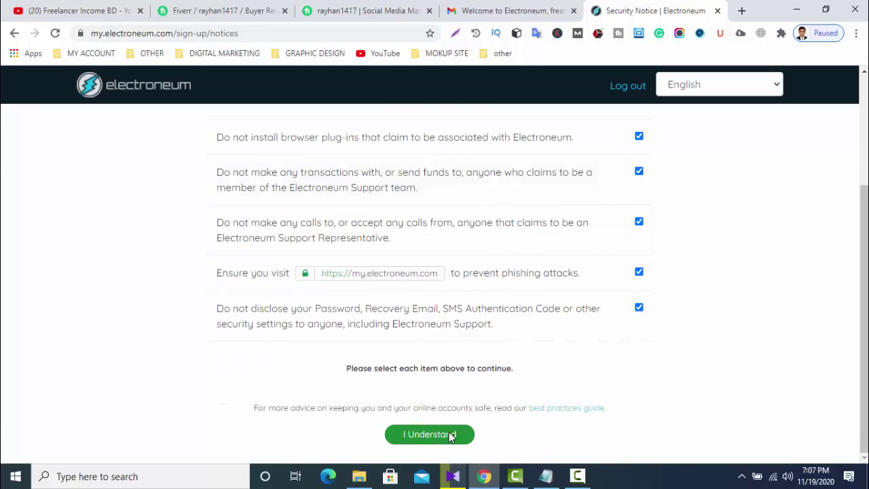
{"action": "left_click", "coordinate": [452, 437]}
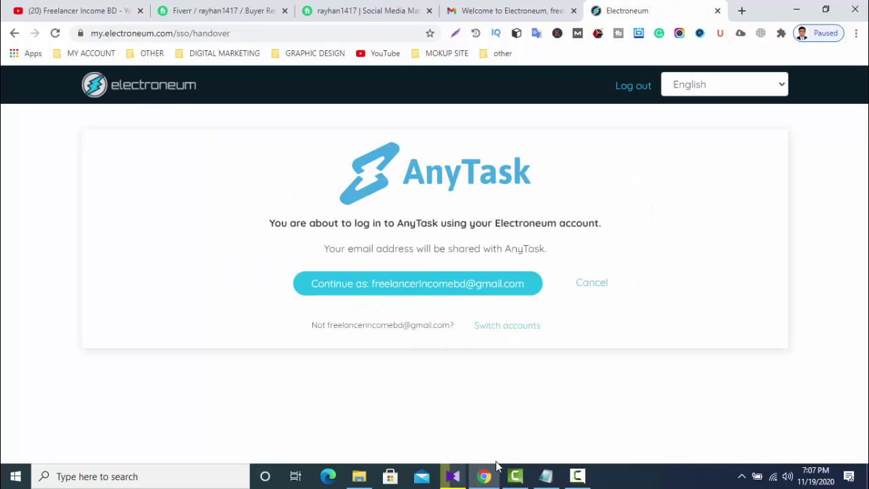
Switch accounts to reach the AnyTask login form, then open a new blank tab.
{"action": "left_click", "coordinate": [492, 328]}
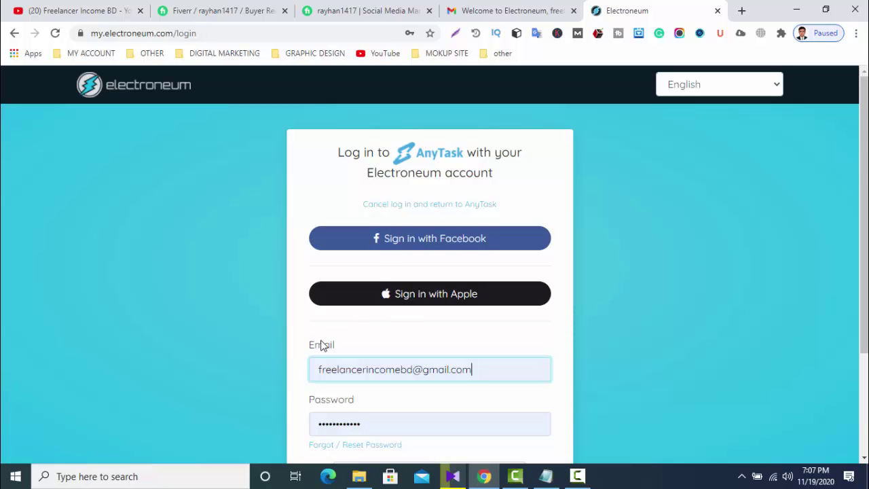
{"action": "scroll", "coordinate": [322, 344], "scroll_direction": "down", "scroll_amount": 1}
{"action": "scroll", "coordinate": [321, 345], "scroll_direction": "down", "scroll_amount": 2}
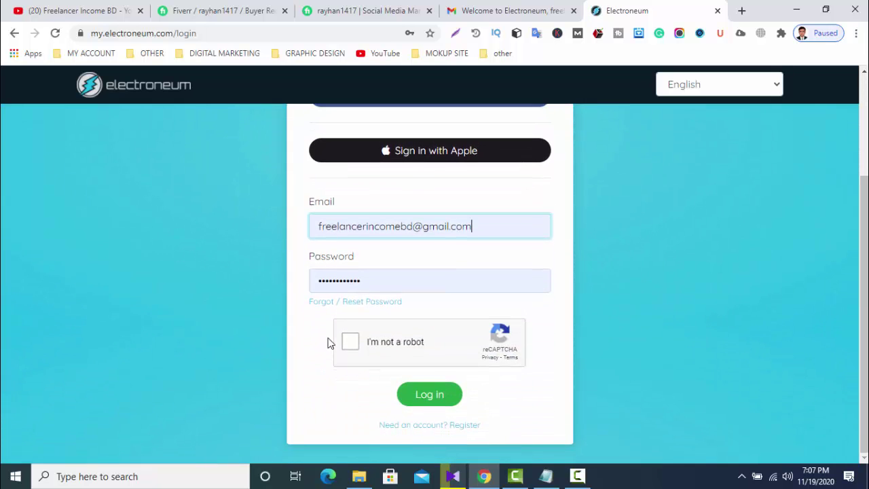
{"action": "scroll", "coordinate": [418, 350], "scroll_direction": "up", "scroll_amount": 2}
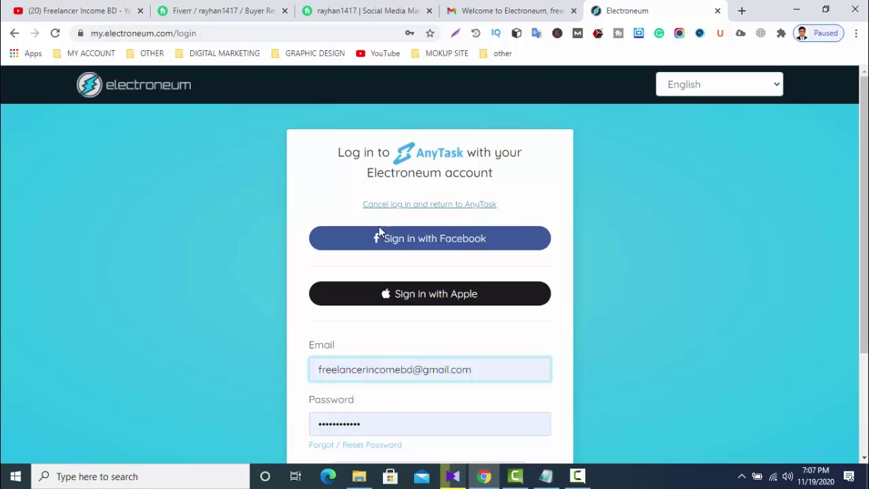
{"action": "left_click", "coordinate": [741, 10]}
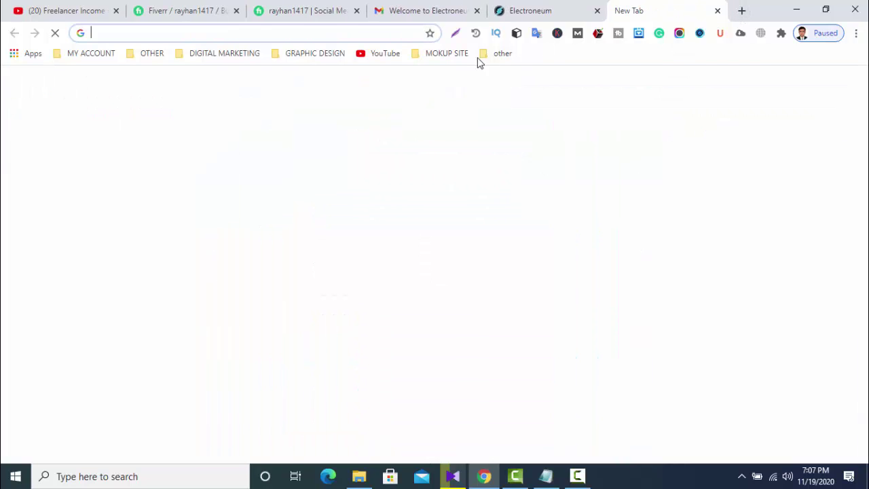
Search Google for anytask, then trash the delivery failure email in Gmail.
{"action": "left_click", "coordinate": [315, 270]}
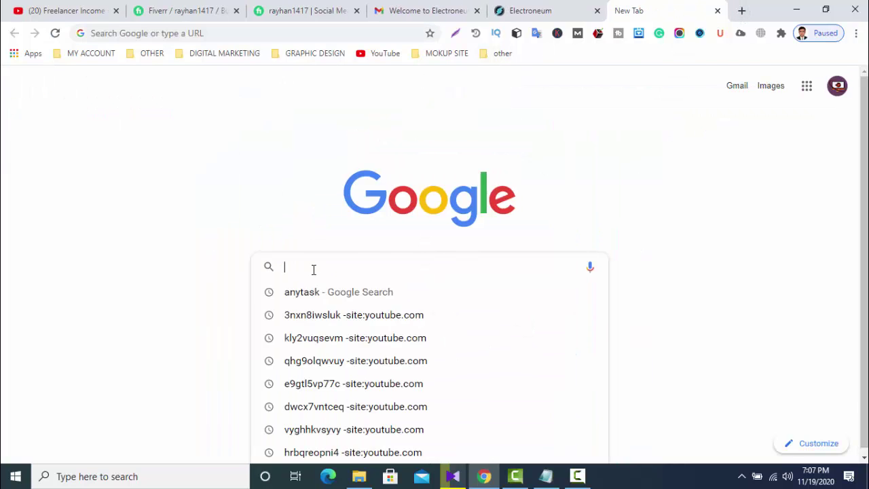
{"action": "left_click", "coordinate": [304, 293]}
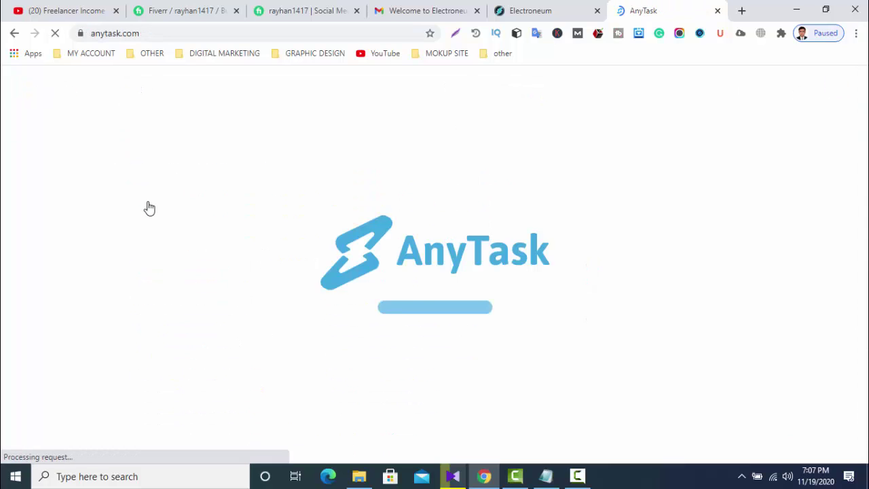
{"action": "left_click", "coordinate": [433, 12]}
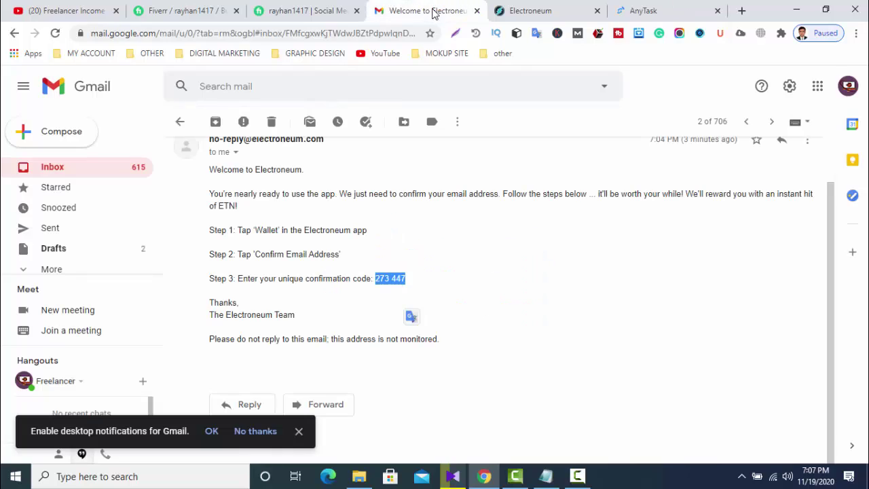
{"action": "left_click", "coordinate": [67, 173]}
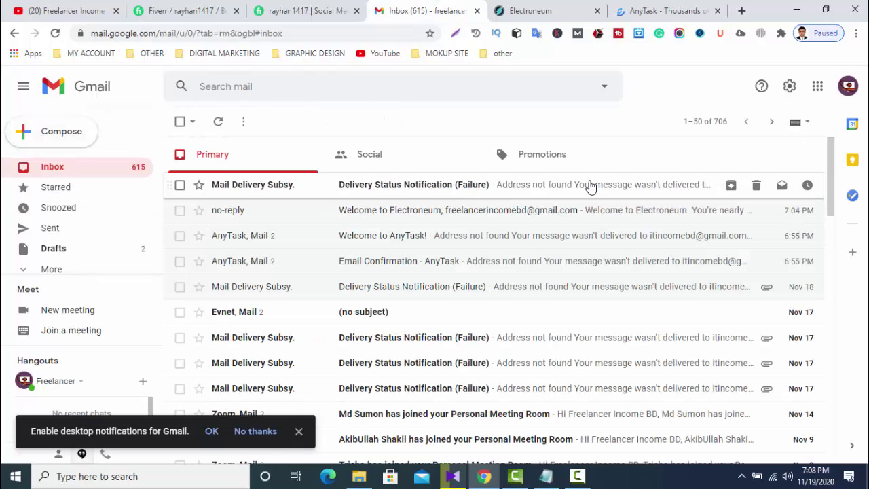
{"action": "left_click", "coordinate": [755, 186]}
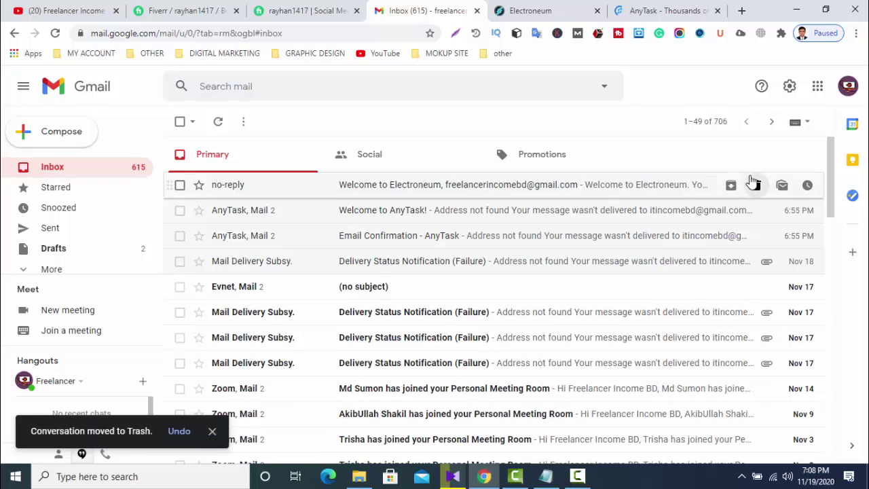
Open AnyTask's Account Profile dashboard from the My Account menu.
{"action": "left_click", "coordinate": [645, 10]}
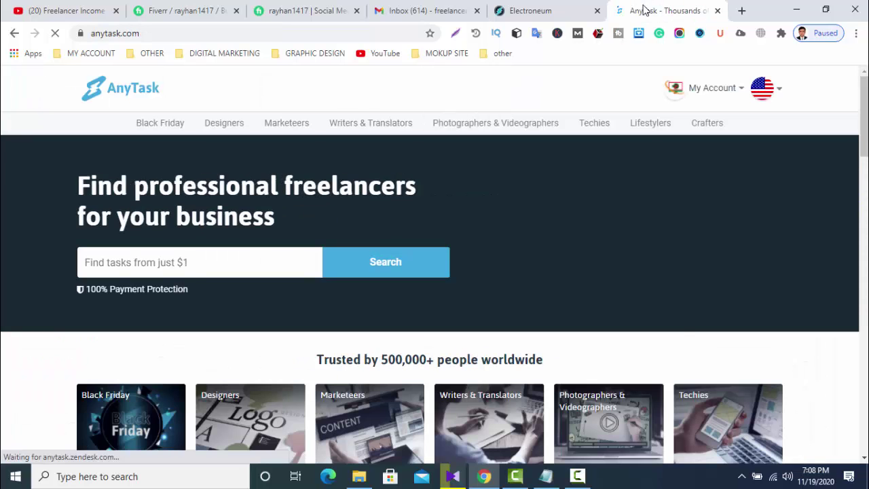
{"action": "left_click", "coordinate": [713, 92]}
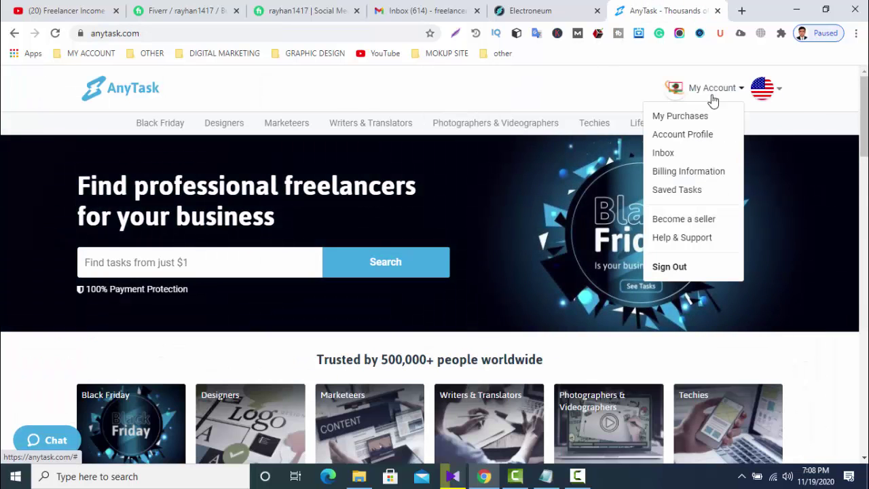
{"action": "left_click", "coordinate": [695, 134]}
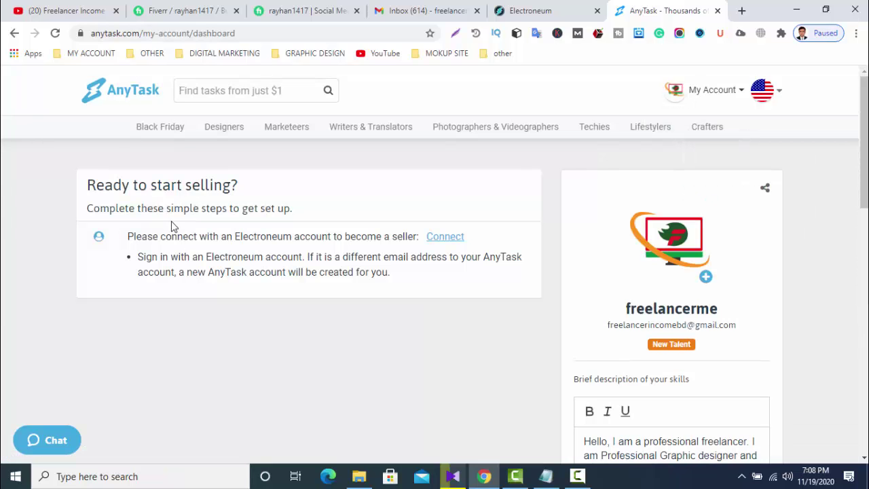
Click Connect and sign in to Electroneum after passing the reCAPTCHA.
{"action": "left_click", "coordinate": [56, 34]}
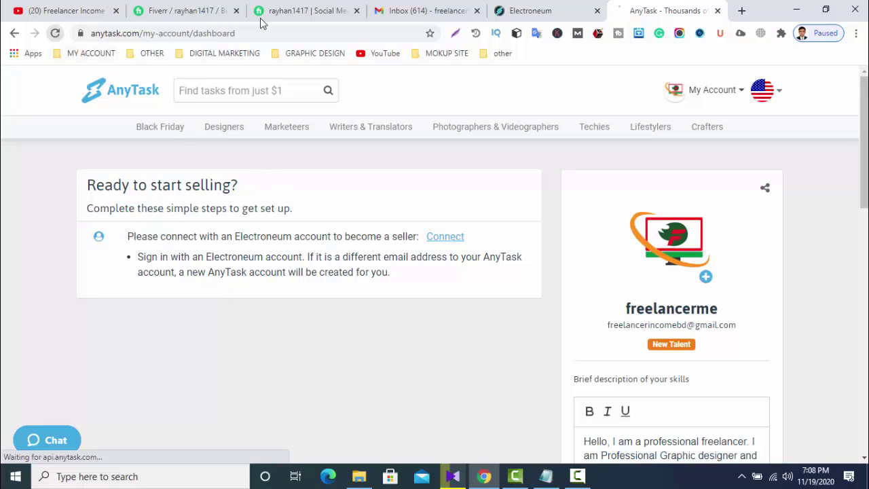
{"action": "left_click", "coordinate": [541, 10]}
{"action": "scroll", "coordinate": [412, 394], "scroll_direction": "down", "scroll_amount": 3}
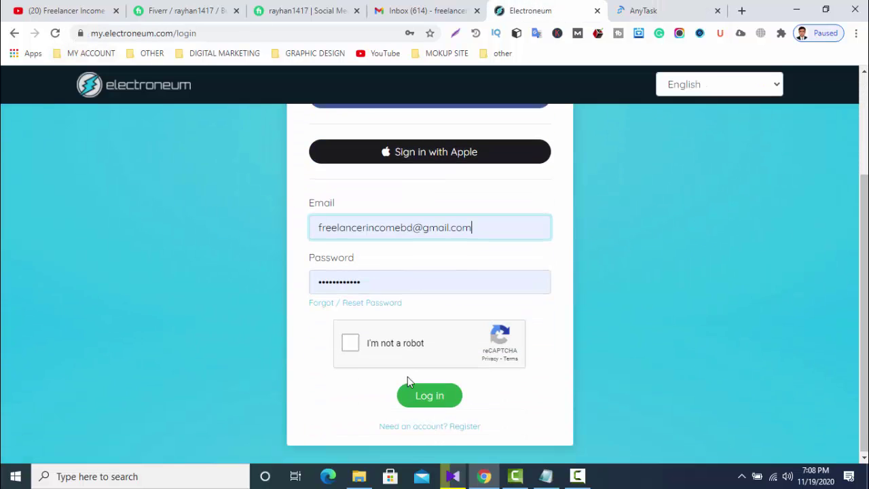
{"action": "left_click", "coordinate": [351, 348]}
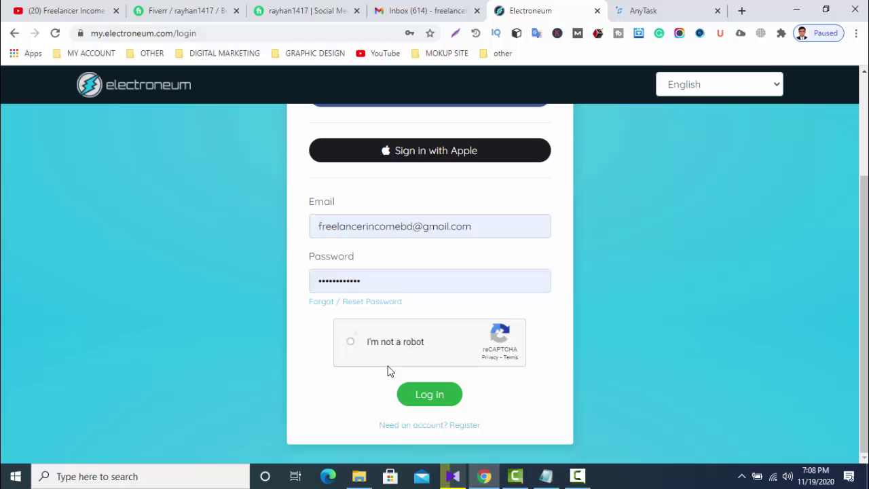
{"action": "left_click", "coordinate": [434, 398]}
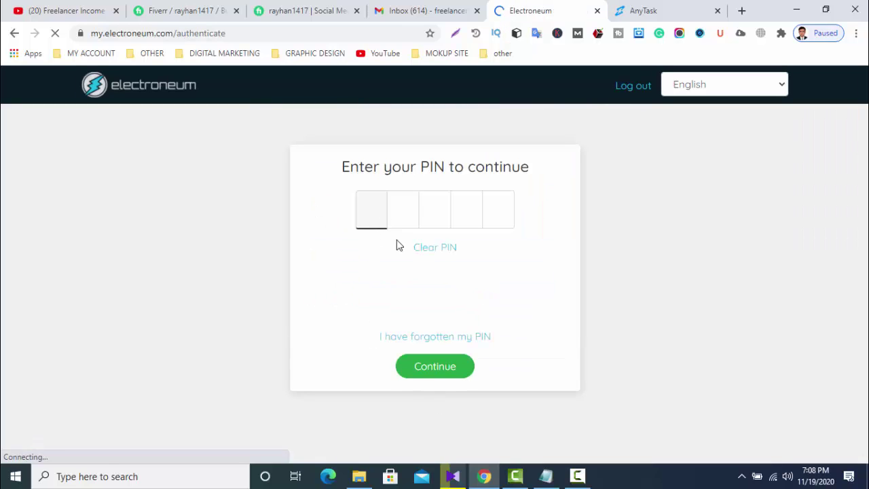
Enter the 5-digit PIN, pass the robot check and continue.
{"action": "type", "text": "••"}
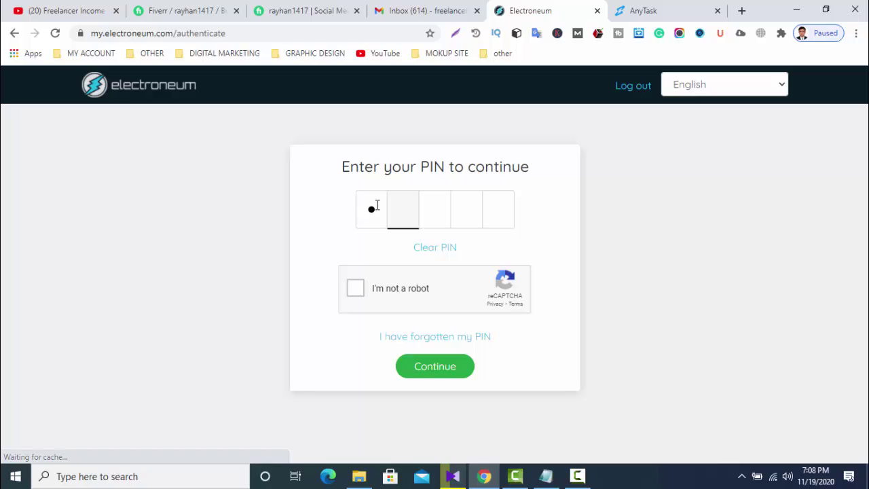
{"action": "type", "text": "•••"}
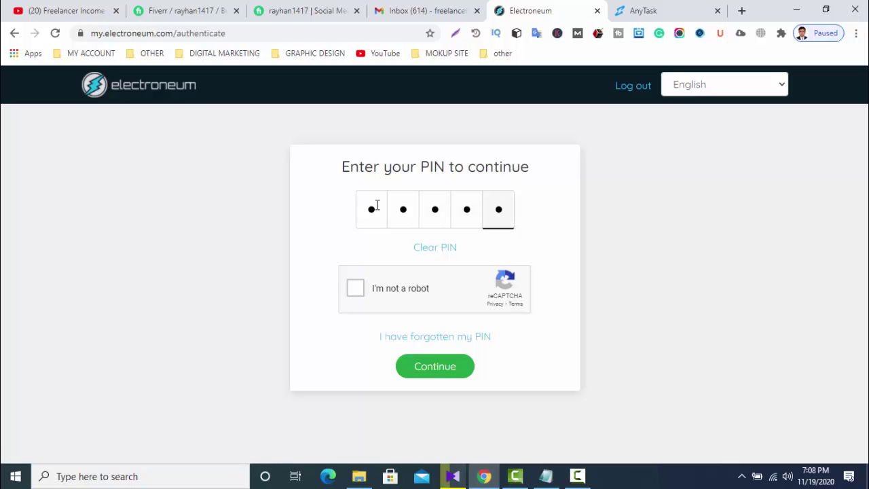
{"action": "left_click", "coordinate": [353, 288]}
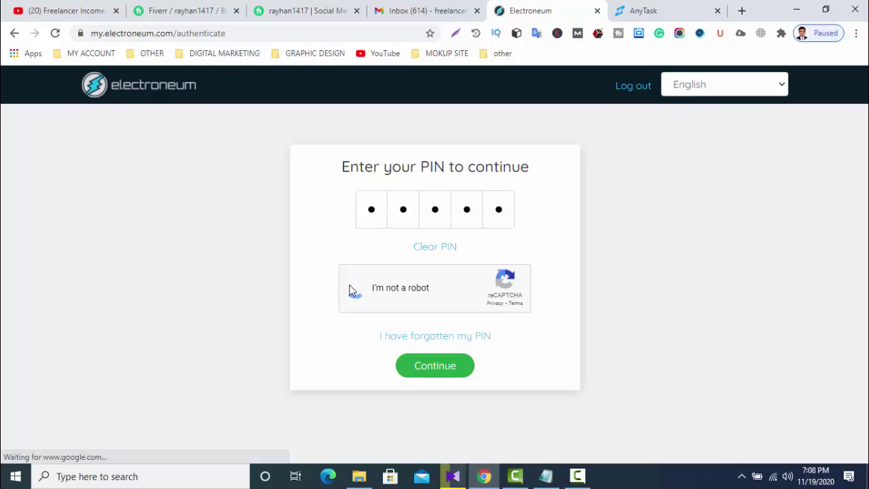
{"action": "left_click", "coordinate": [454, 367]}
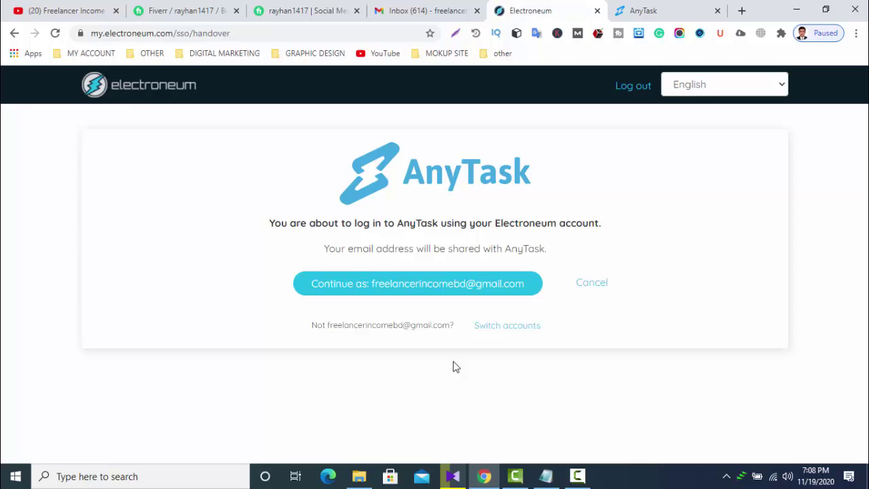
Continue the AnyTask handover with this account, then retry login and pass the reCAPTCHA.
{"action": "left_click", "coordinate": [397, 291]}
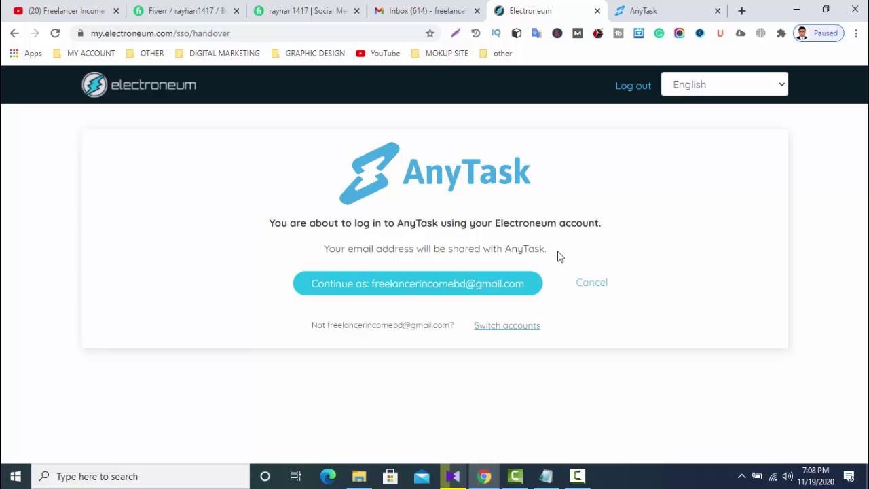
{"action": "left_click", "coordinate": [694, 85]}
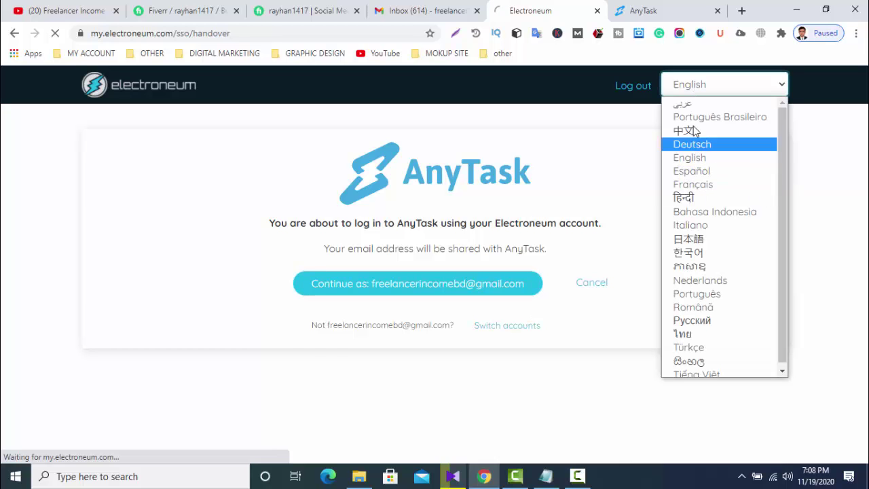
{"action": "scroll", "coordinate": [384, 345], "scroll_direction": "down", "scroll_amount": 2}
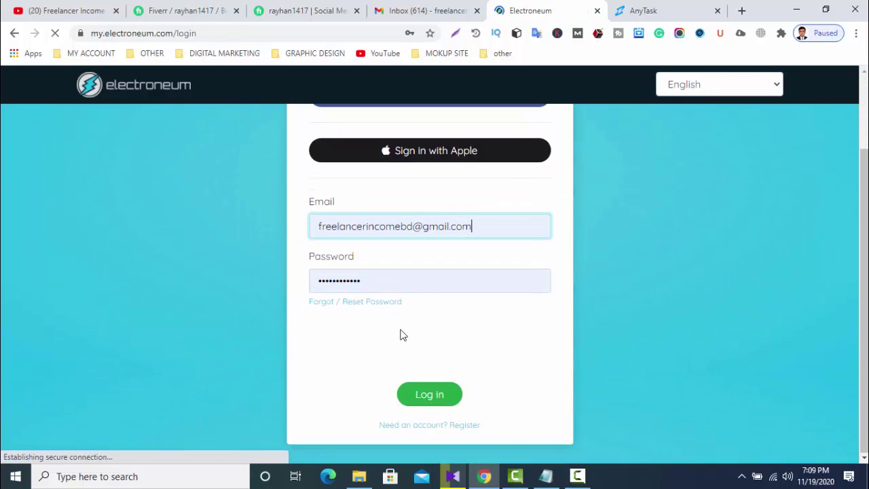
{"action": "left_click", "coordinate": [426, 394]}
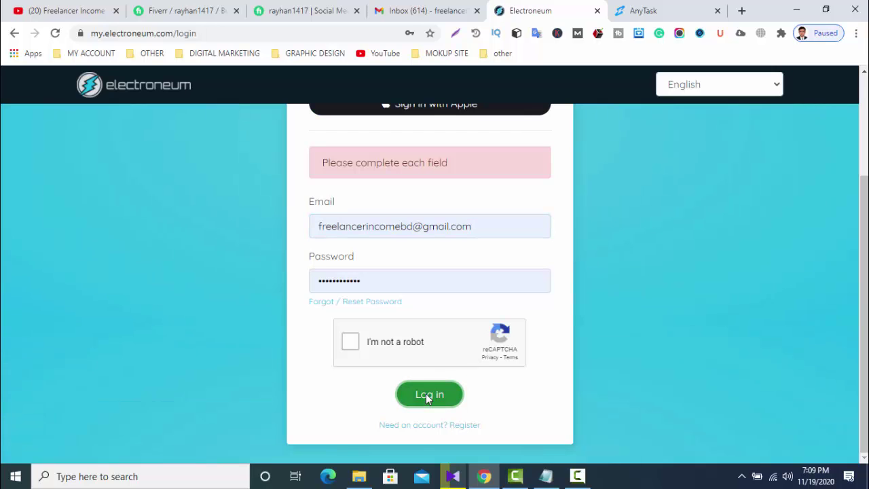
{"action": "left_click", "coordinate": [350, 342]}
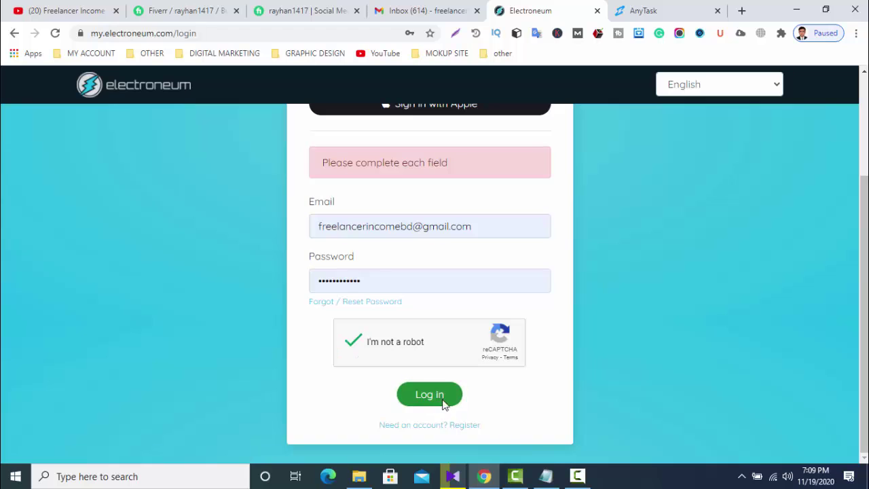
{"action": "left_click", "coordinate": [576, 477]}
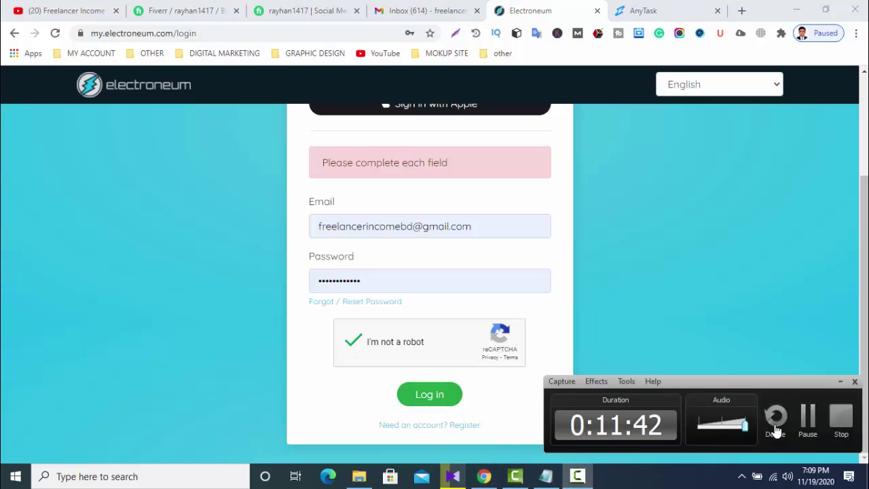
Confirm the AnyTask login with this account to reach the Wallet Manager showing 0 ETN and no transactions.
{"action": "left_click", "coordinate": [807, 417]}
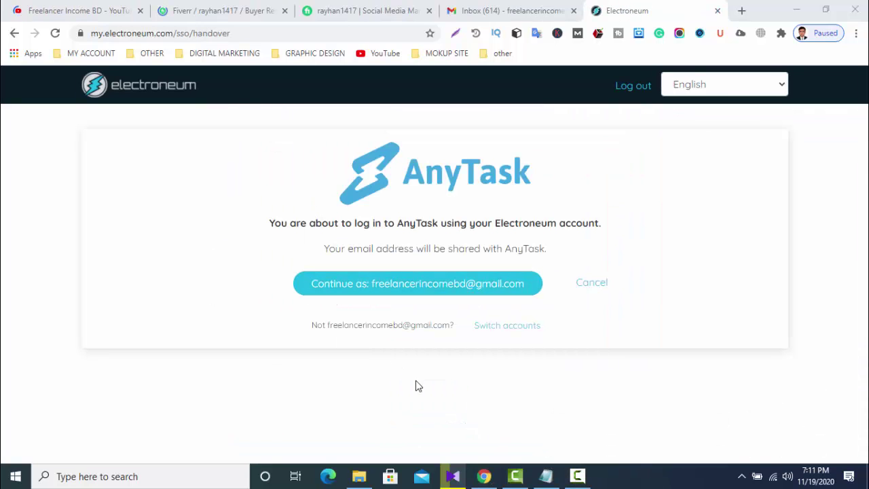
{"action": "left_click", "coordinate": [468, 286]}
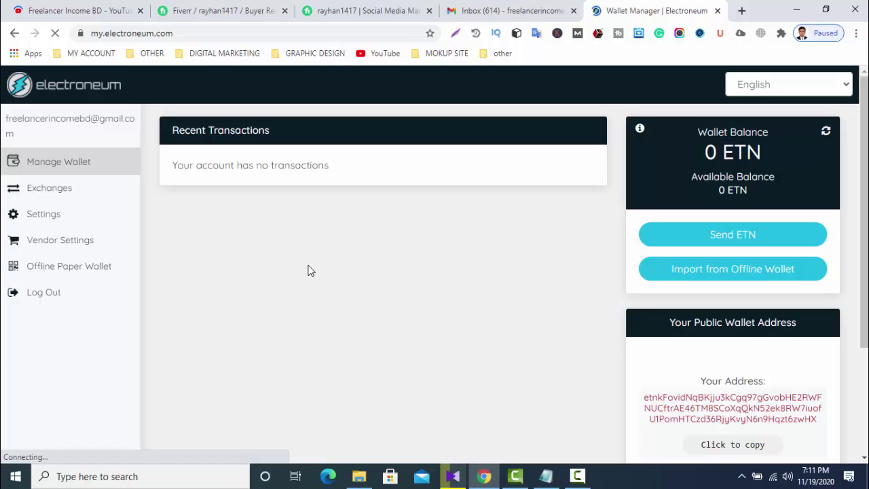
{"action": "scroll", "coordinate": [392, 258], "scroll_direction": "down", "scroll_amount": 3}
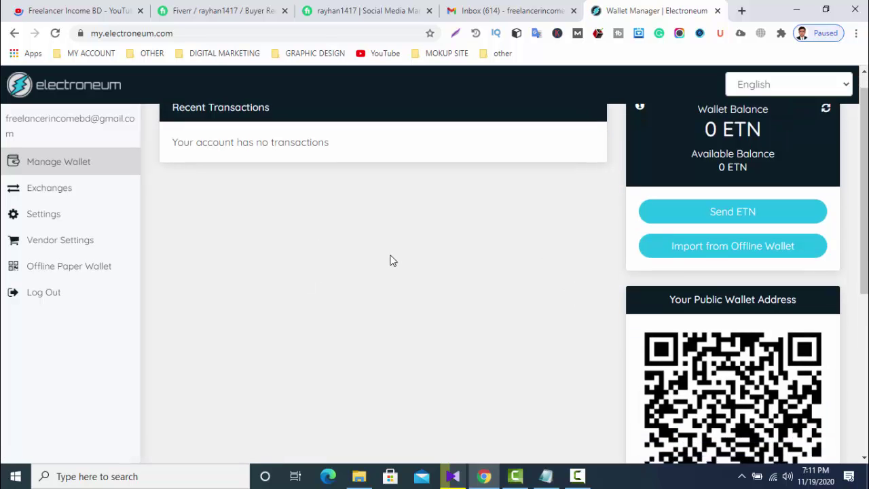
{"action": "scroll", "coordinate": [391, 260], "scroll_direction": "up", "scroll_amount": 5}
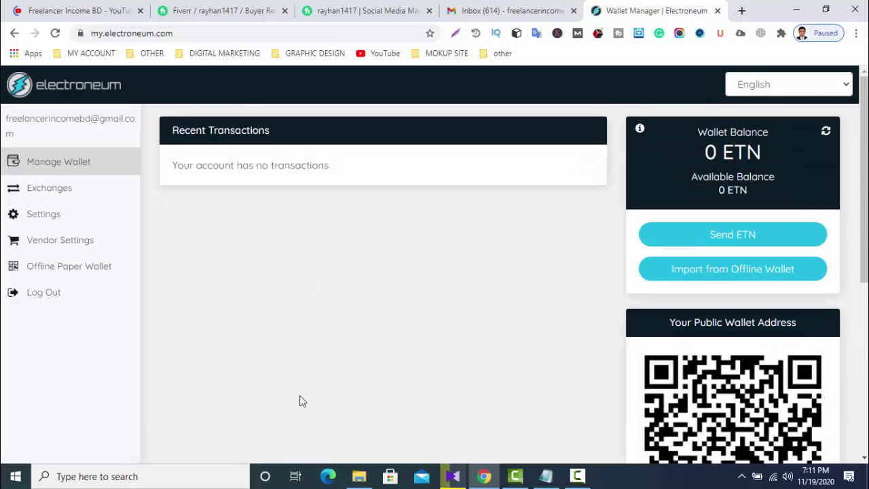